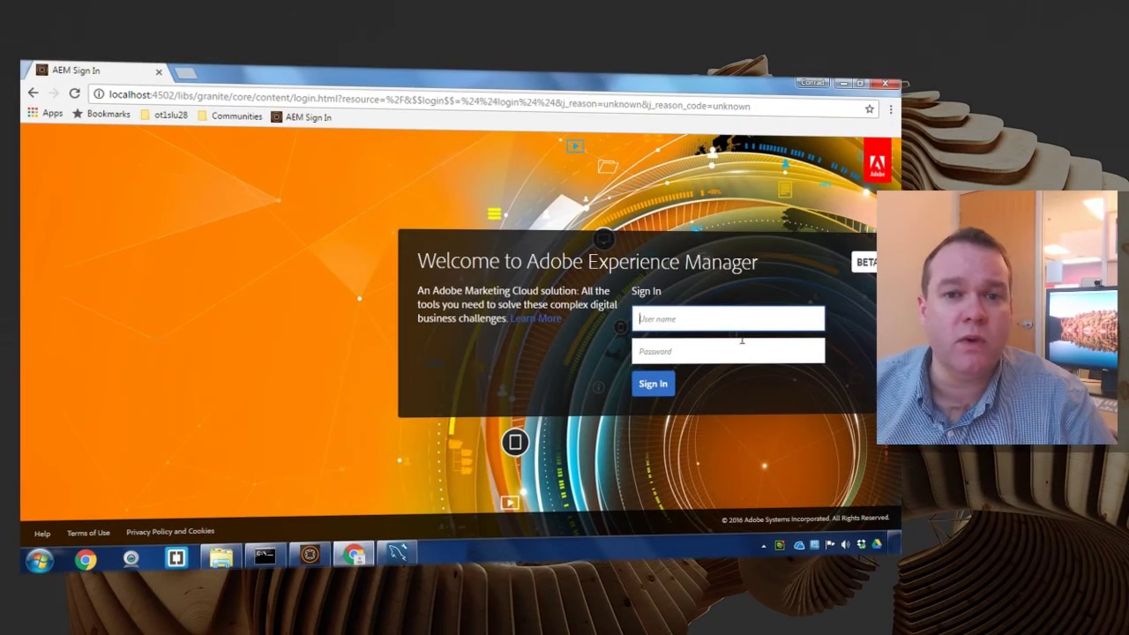
- Sign in to AEM with the admin account and go to Forms > Data Integrations
click(729, 318)
text(admin)
key(Tab)
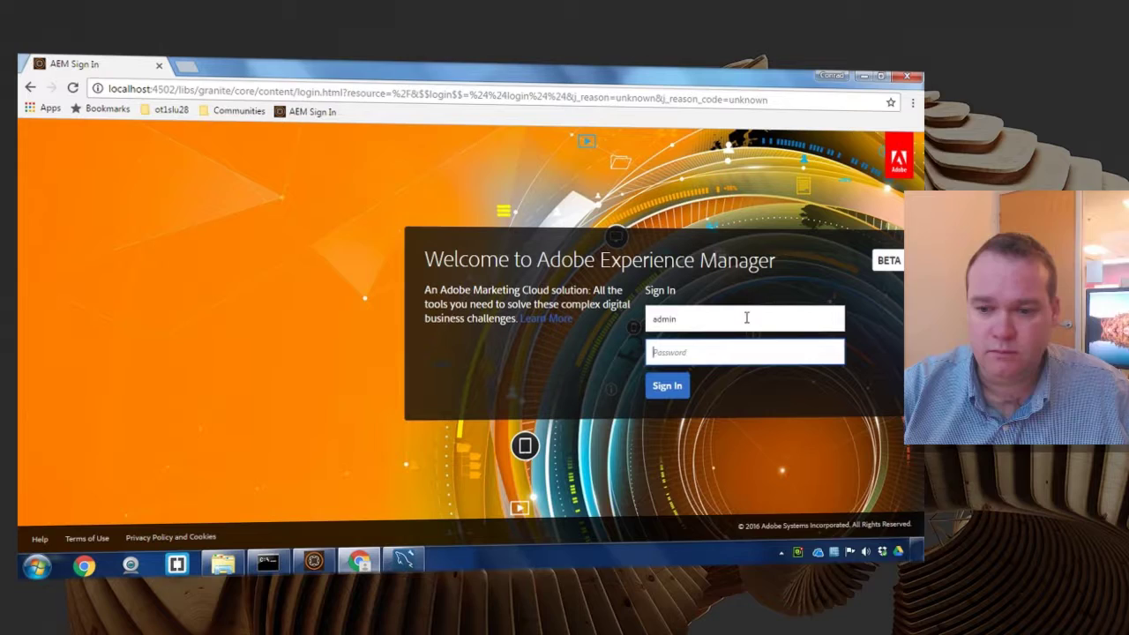
text(admin)
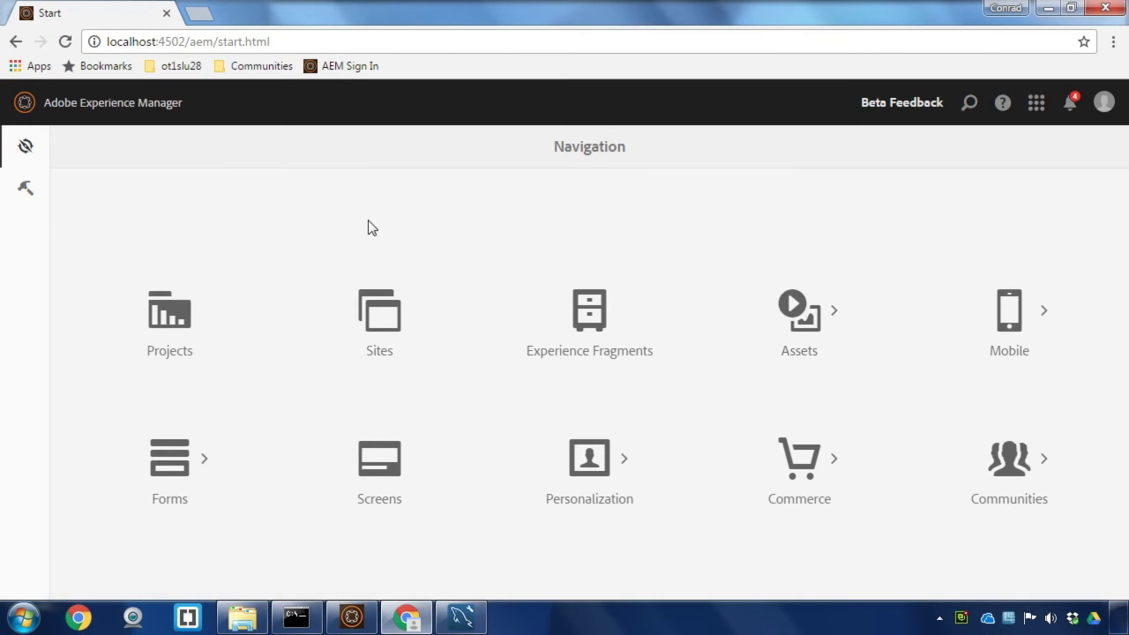
click(199, 457)
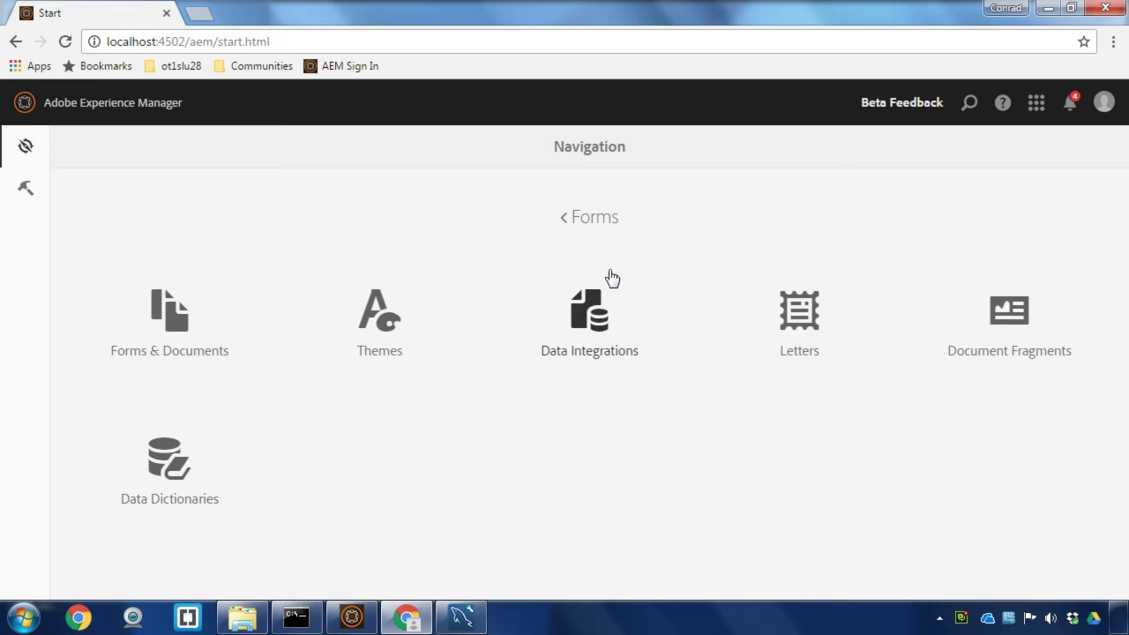
click(602, 306)
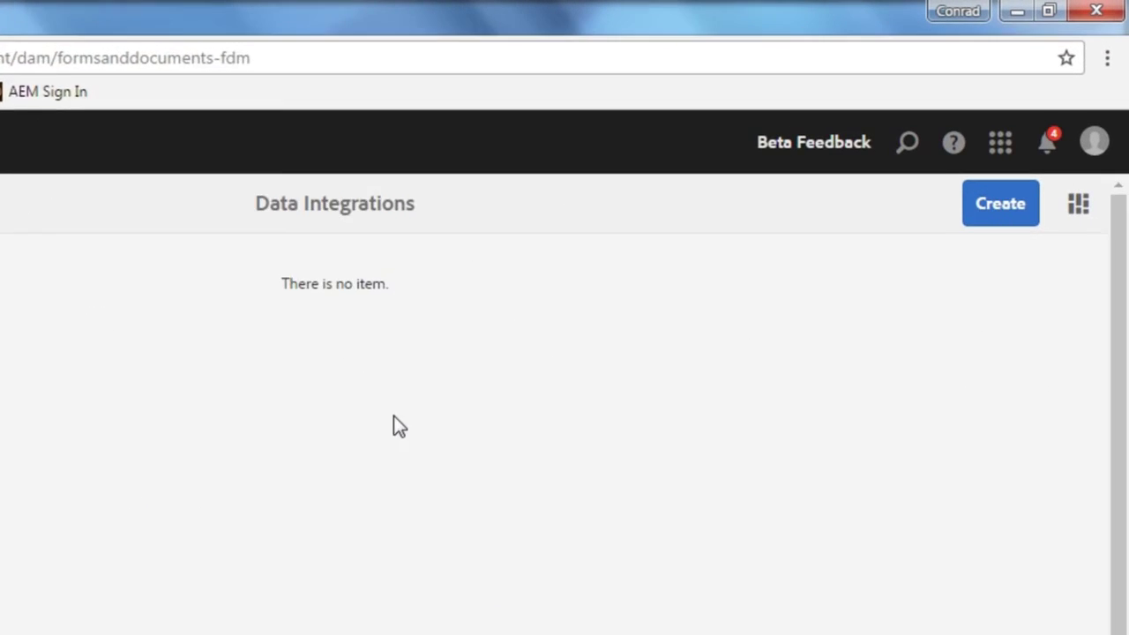
- Create a form data model titled 'Database Connection' on the my database source and open it
click(1016, 249)
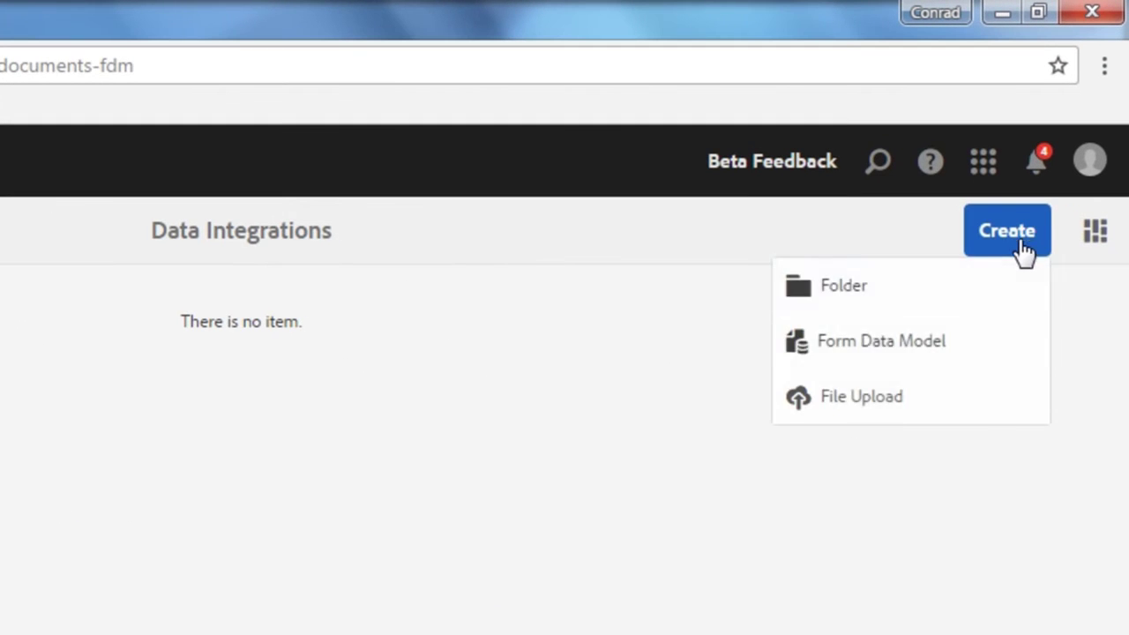
click(994, 348)
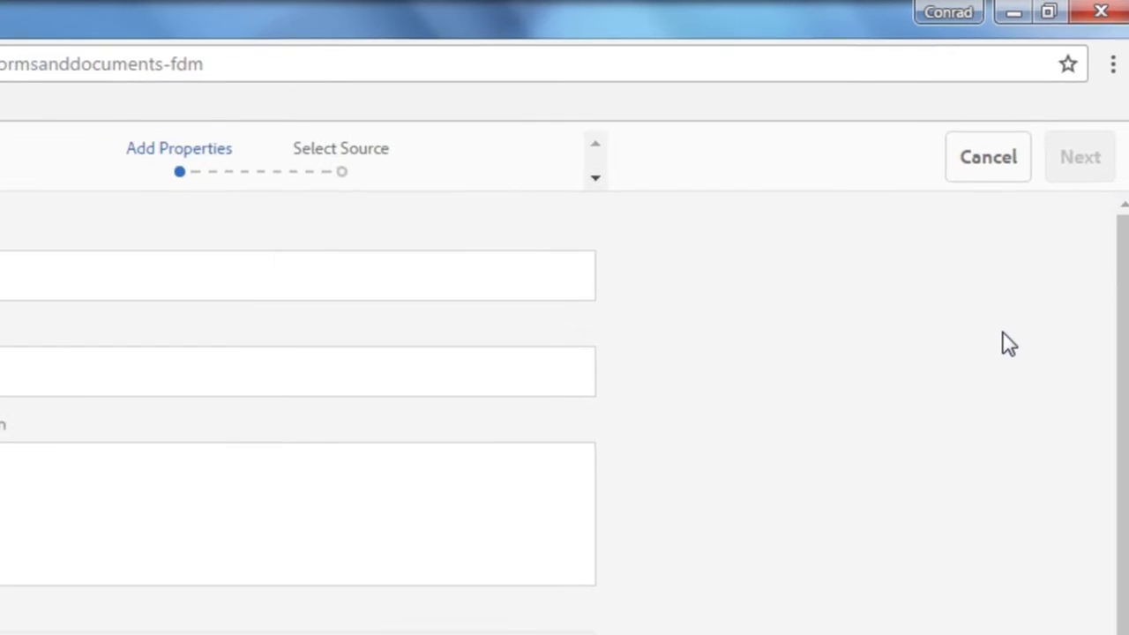
click(307, 287)
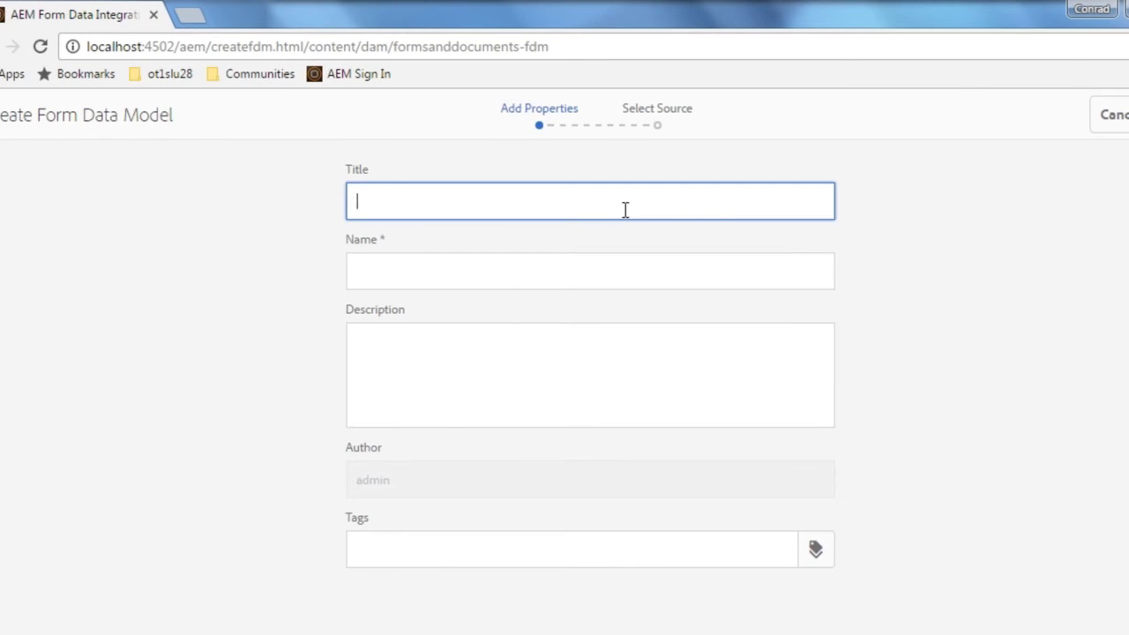
text(Database Connection)
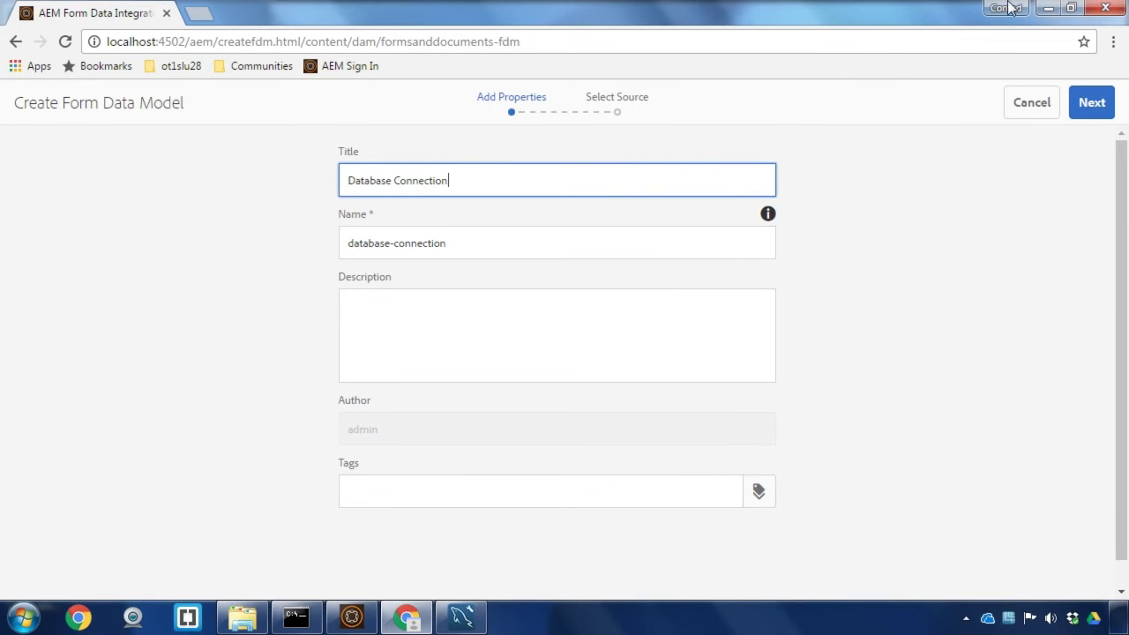
click(1103, 103)
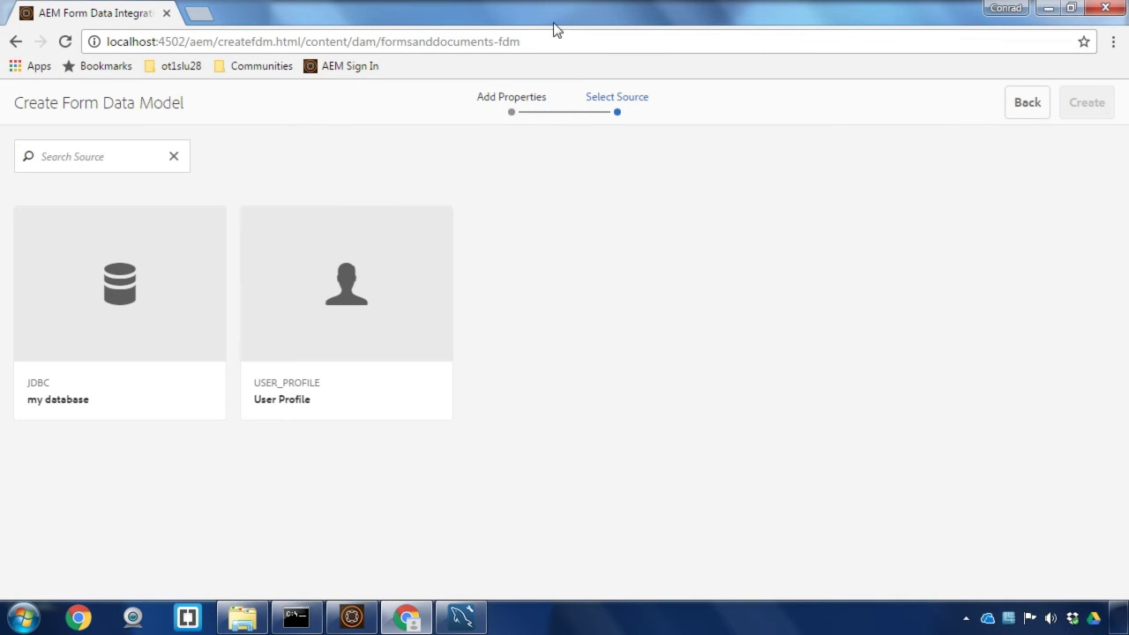
mouse_move(178, 251)
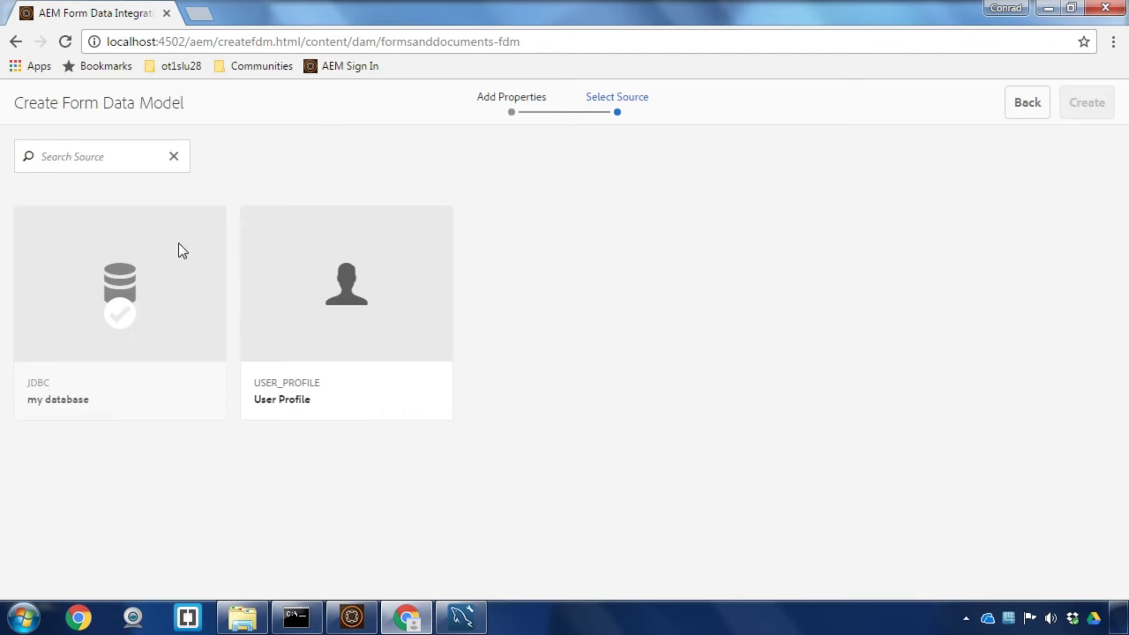
click(163, 270)
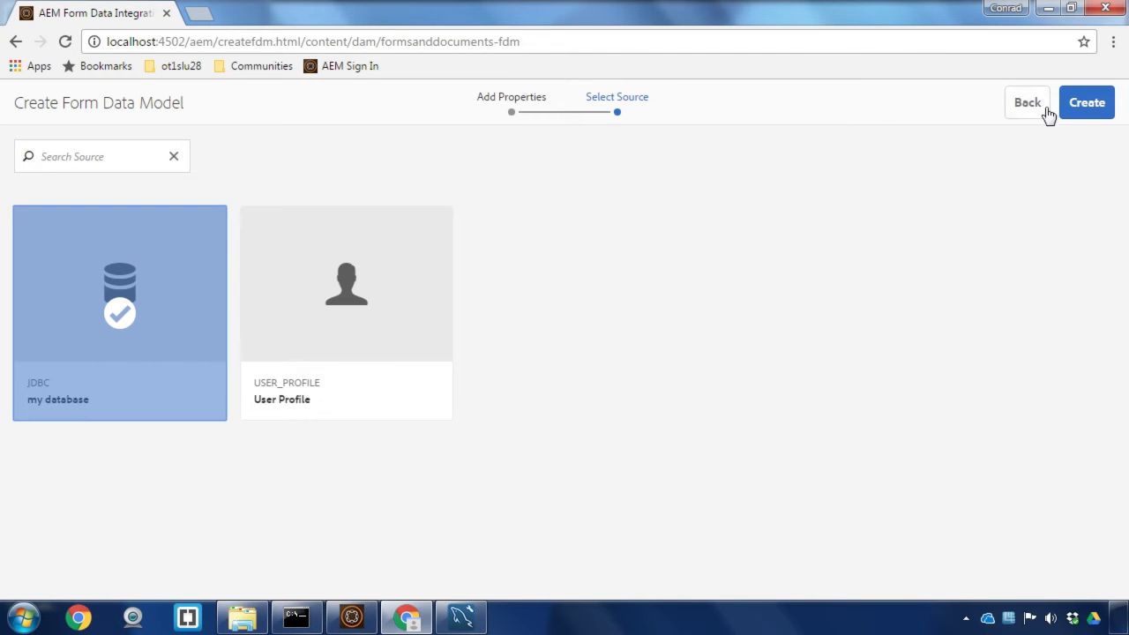
click(1085, 103)
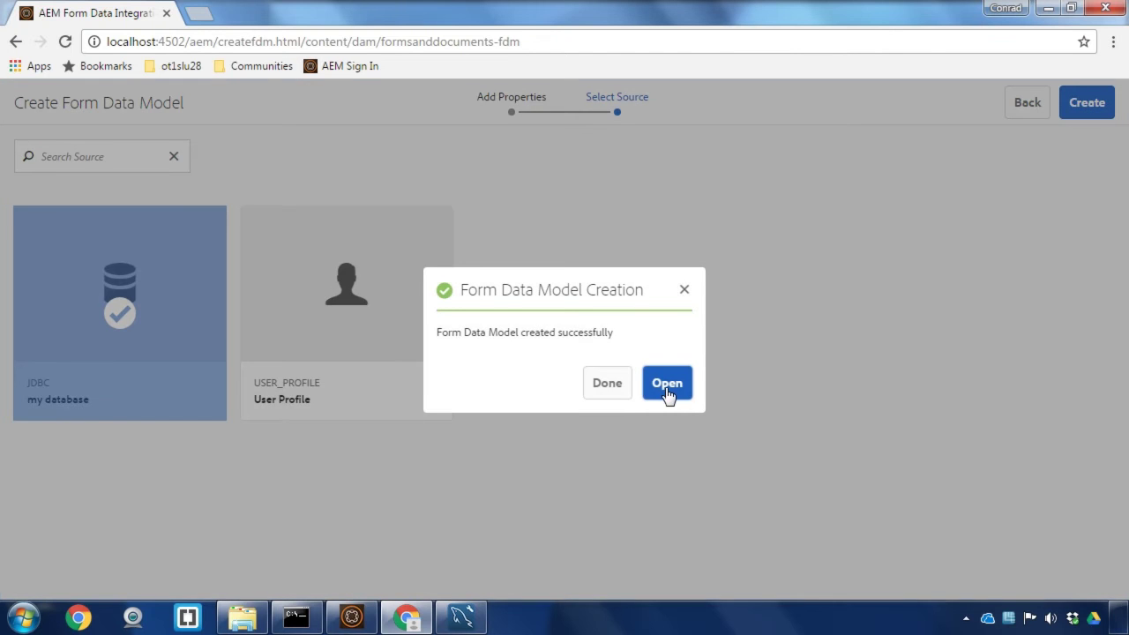
click(667, 388)
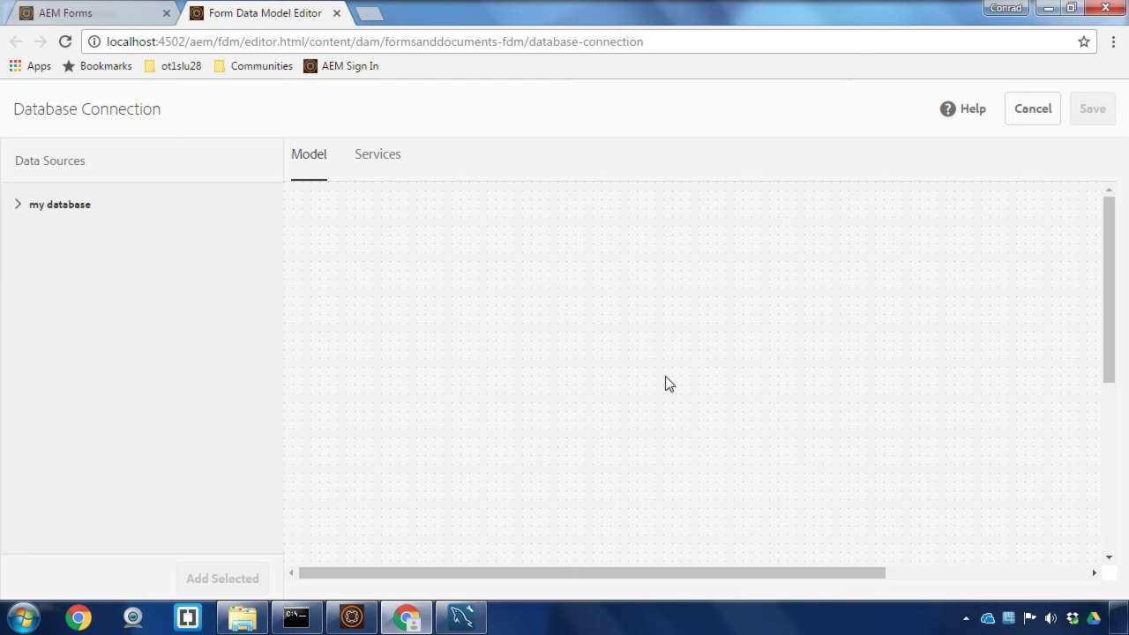
- Add the aemforms person table to the model, save it, and select the person object
click(18, 206)
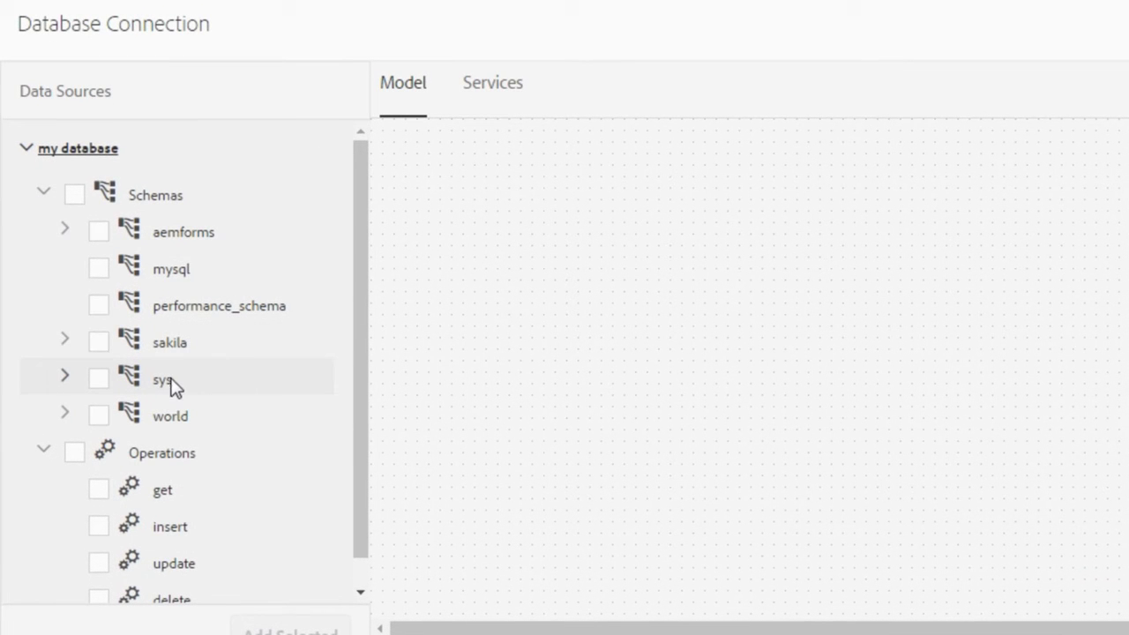
click(65, 231)
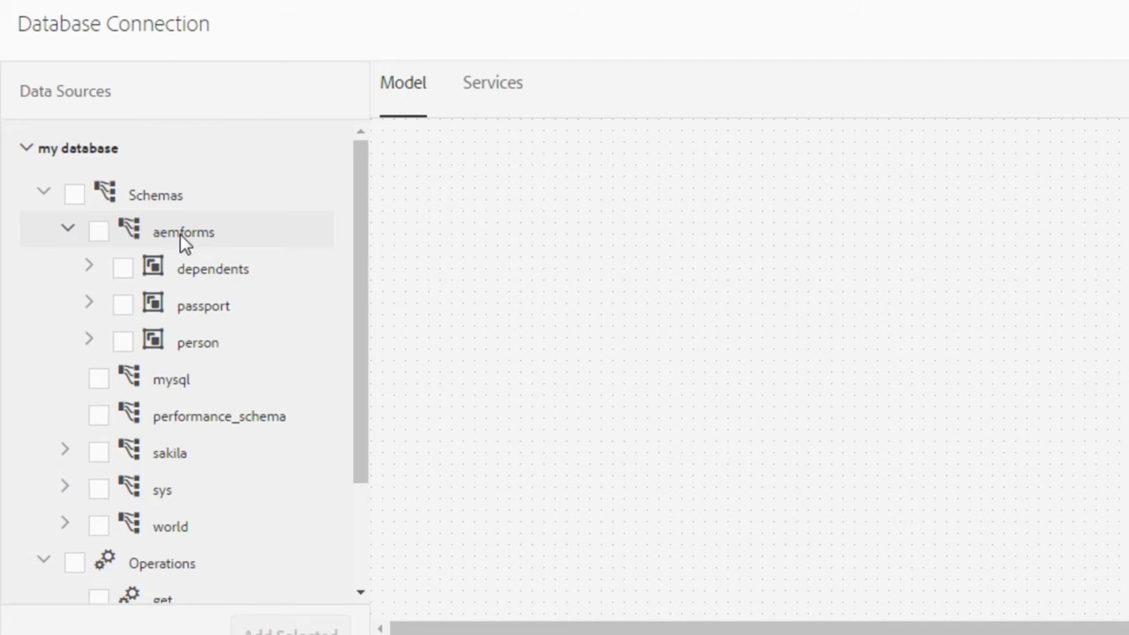
click(122, 344)
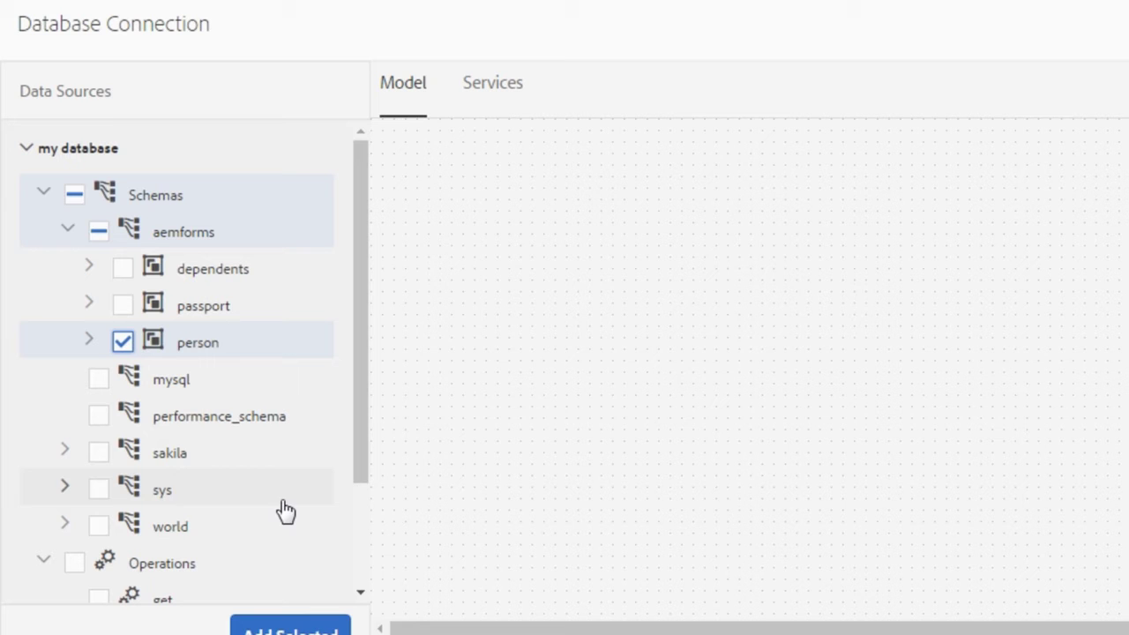
click(308, 627)
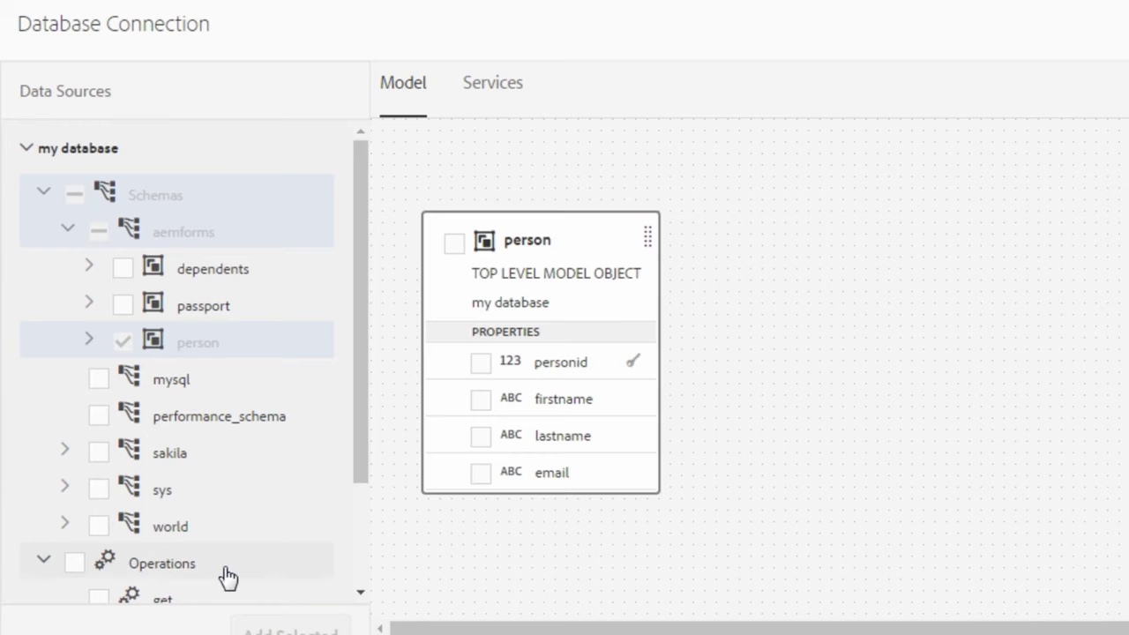
click(1093, 113)
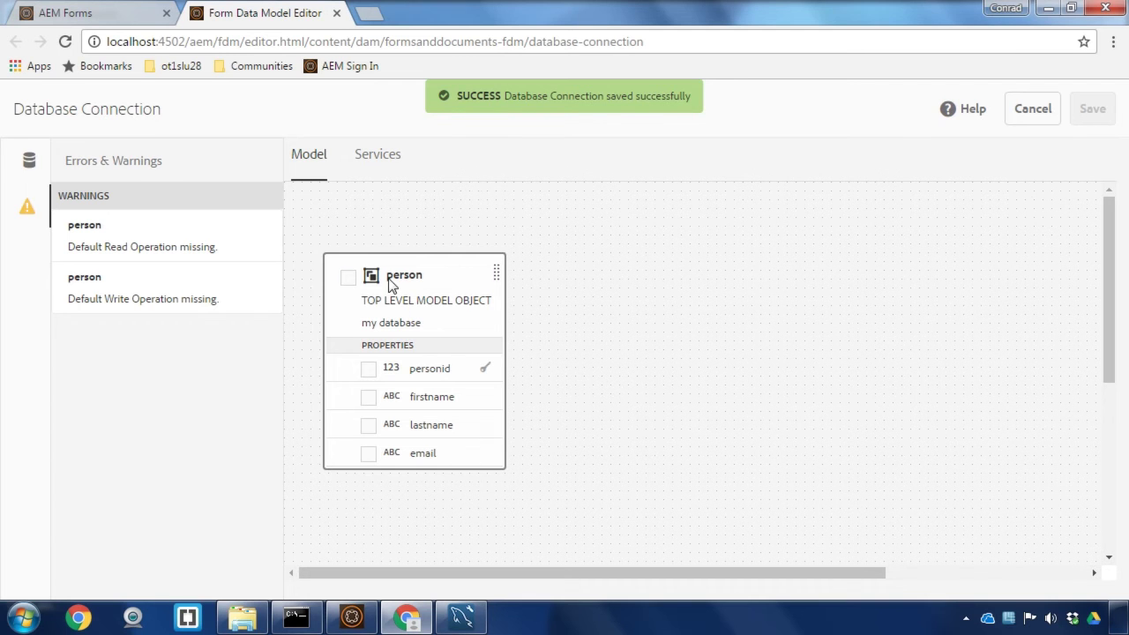
click(347, 277)
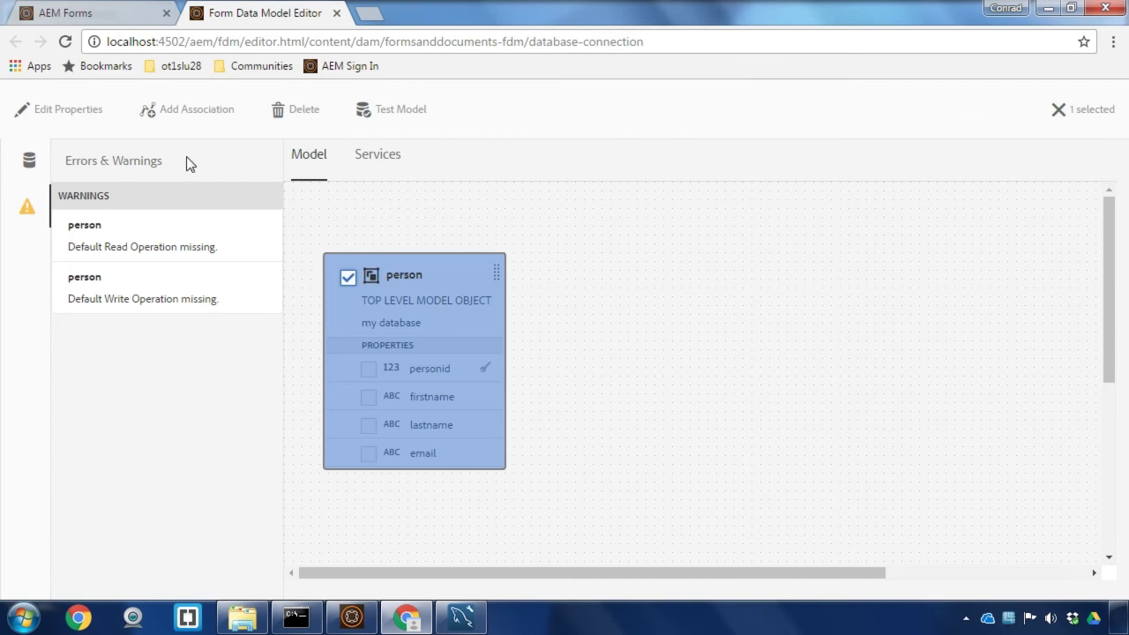
- Set the person object's read service to get
click(74, 106)
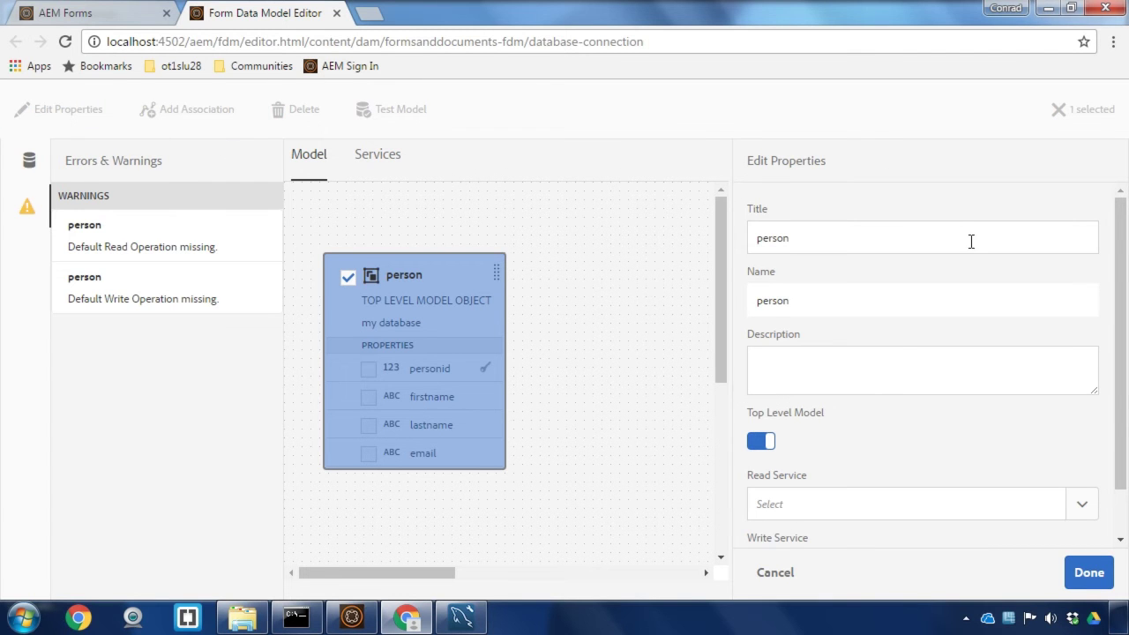
drag(1124, 239, 1122, 321)
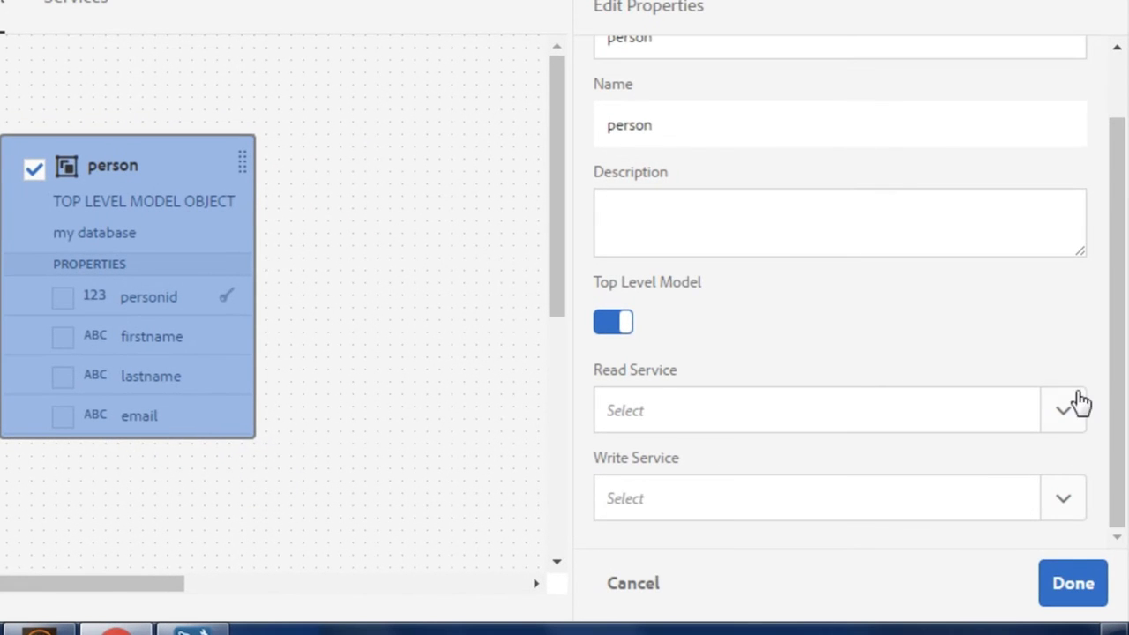
click(1069, 418)
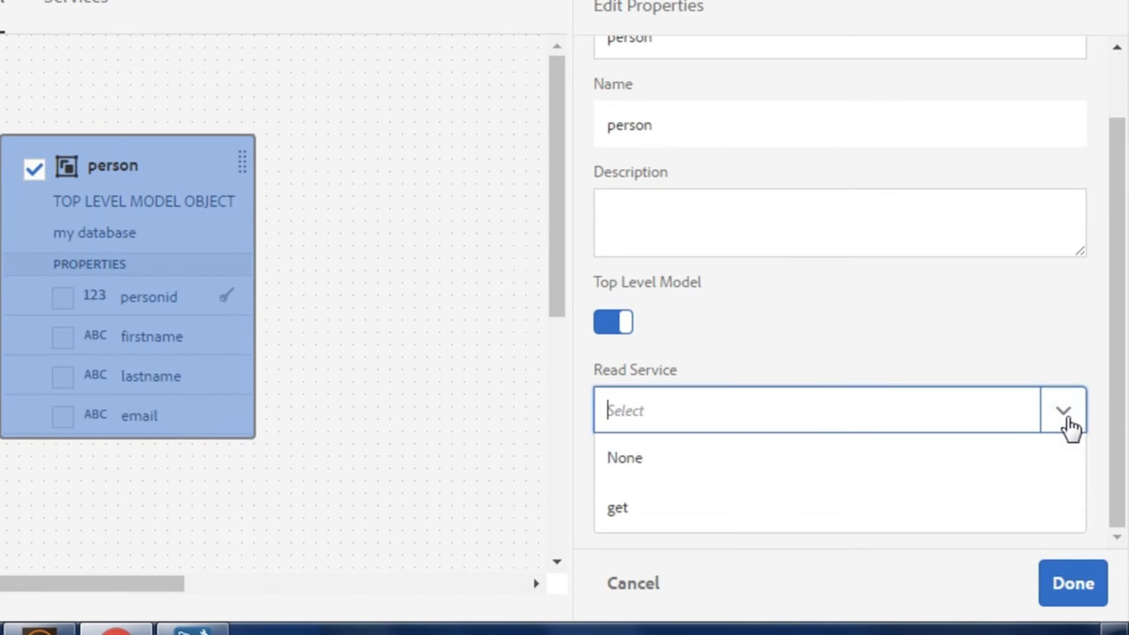
click(694, 512)
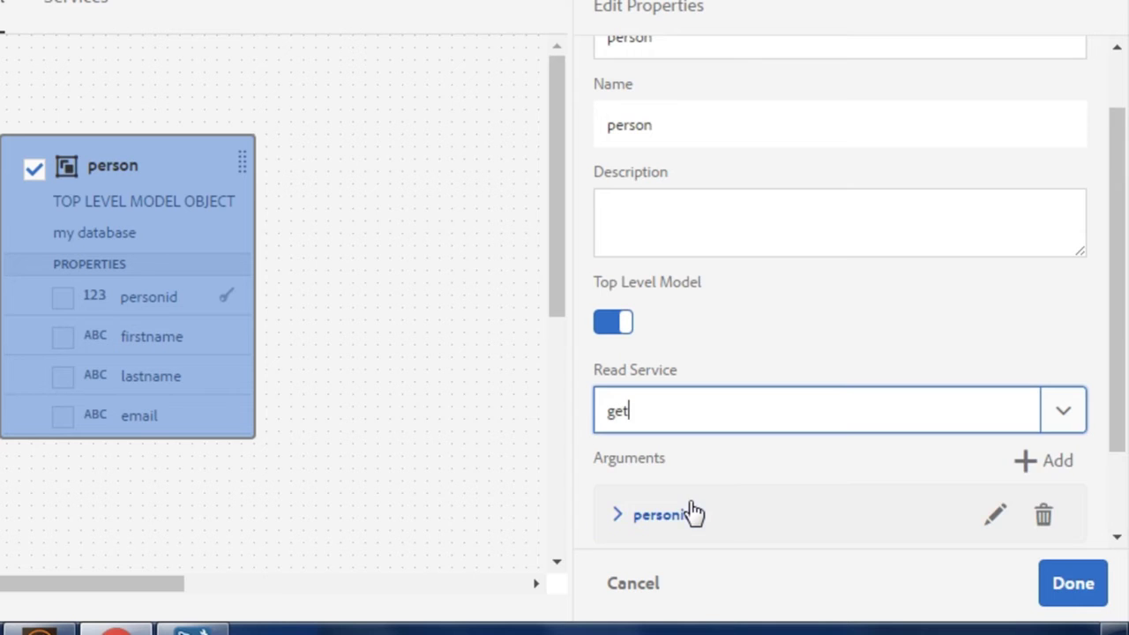
- Bind the personid argument as a Literal with value 1
scroll(798, 446, down, 2)
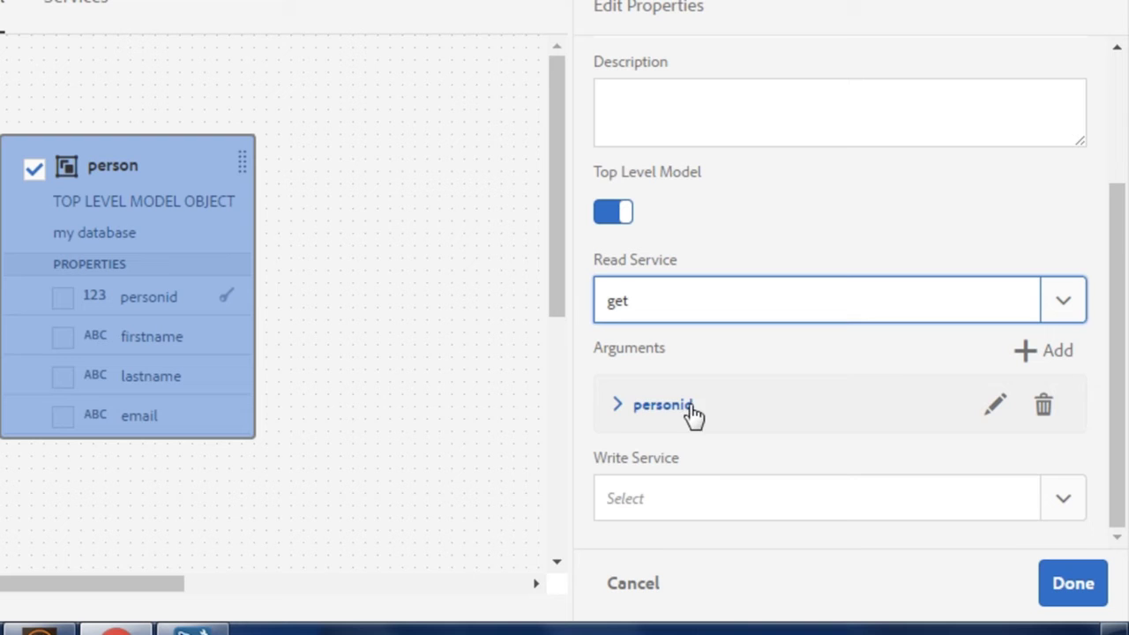
click(620, 404)
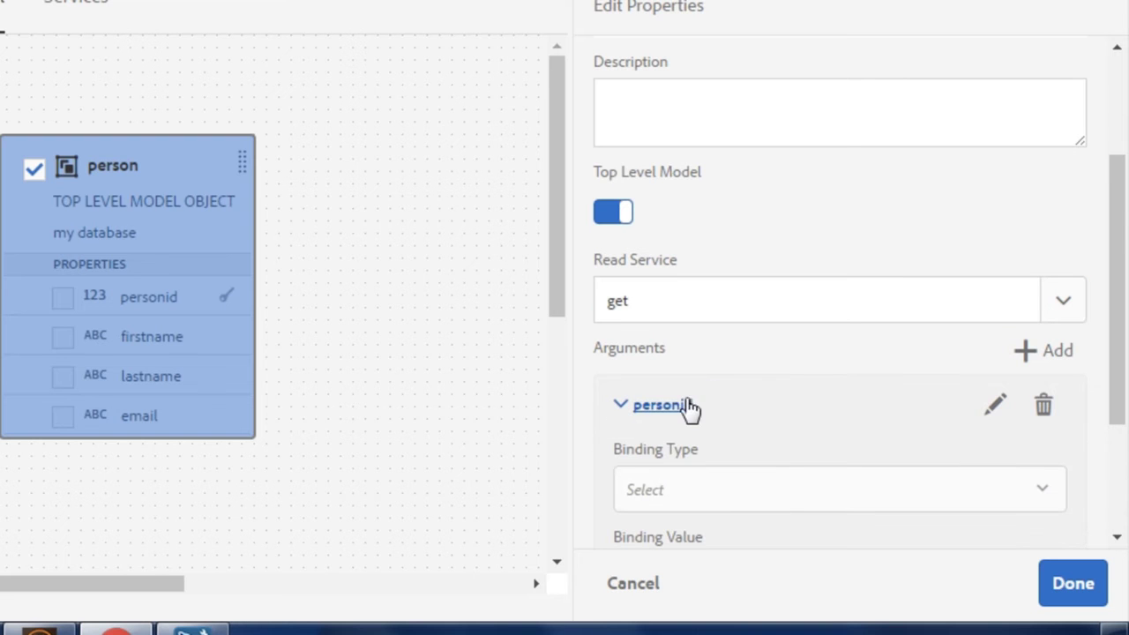
scroll(708, 388, down, 2)
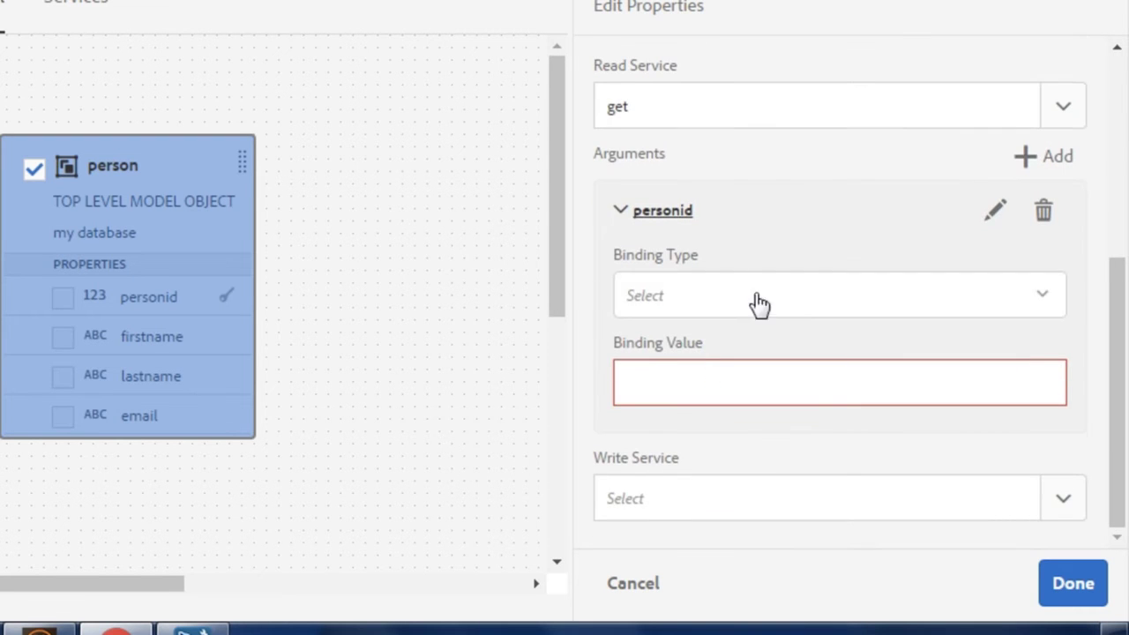
click(806, 300)
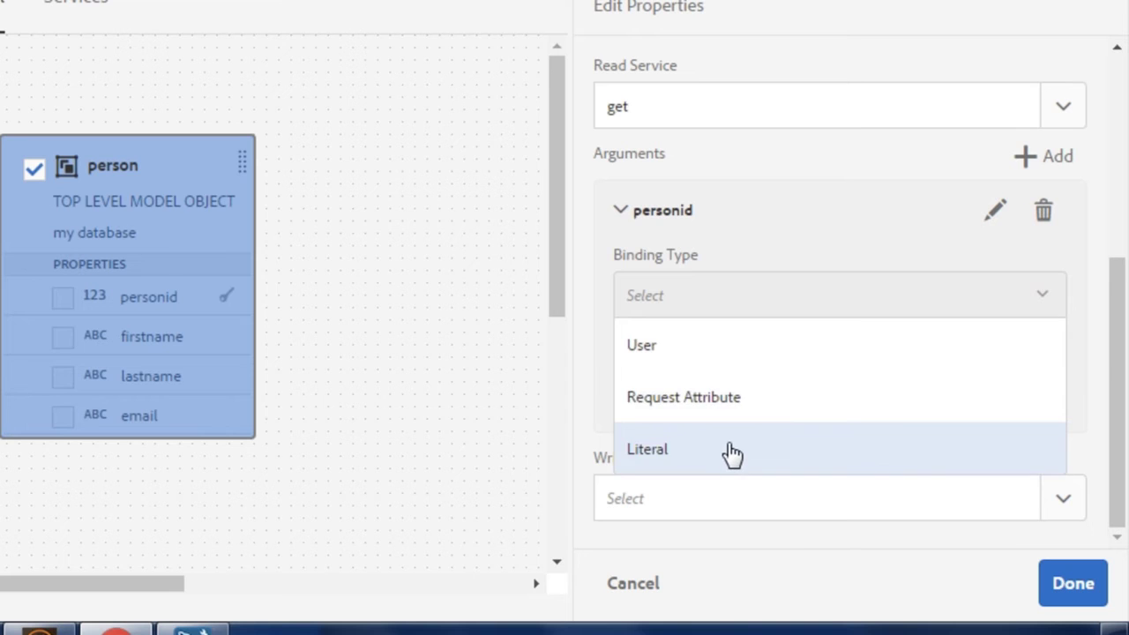
click(729, 452)
click(716, 394)
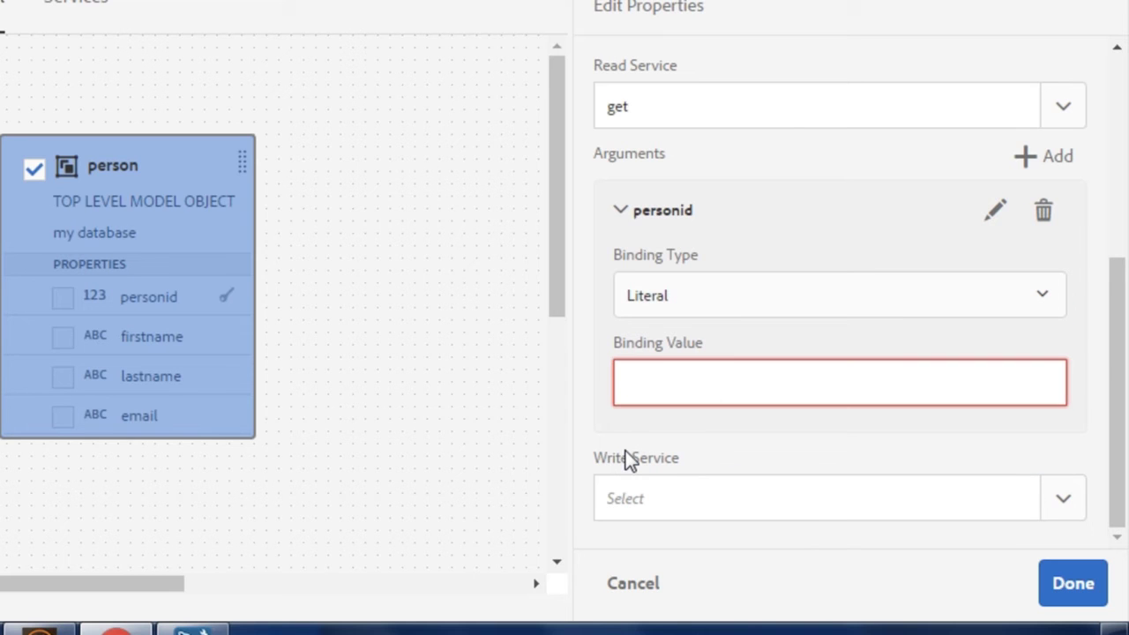
text(1)
- Set the person object's write service to insert
key(Tab)
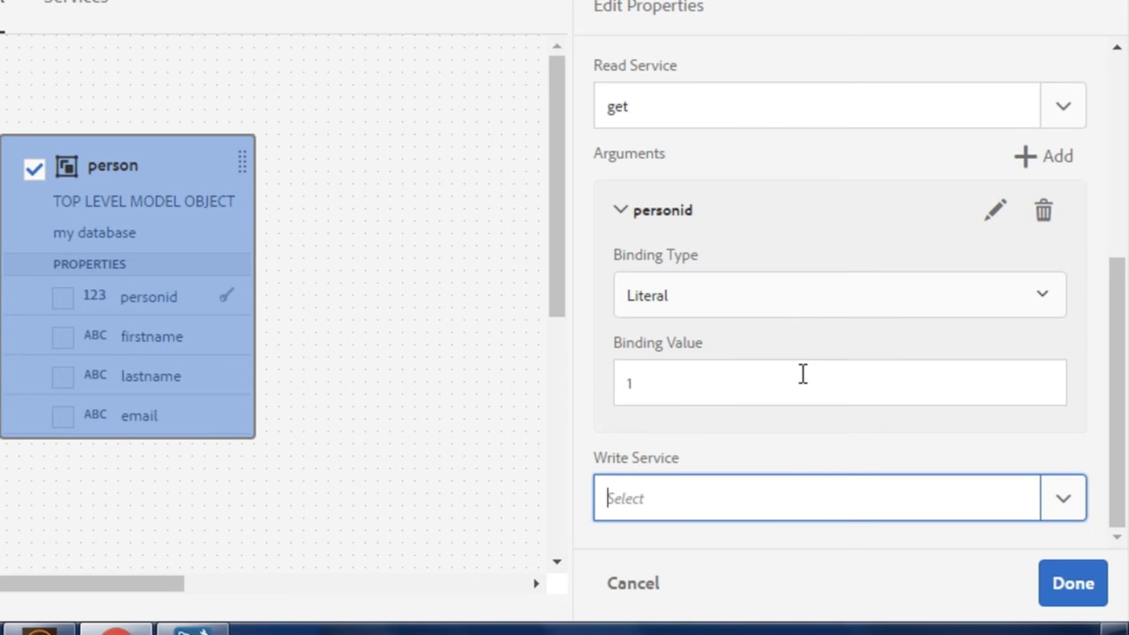
click(1064, 498)
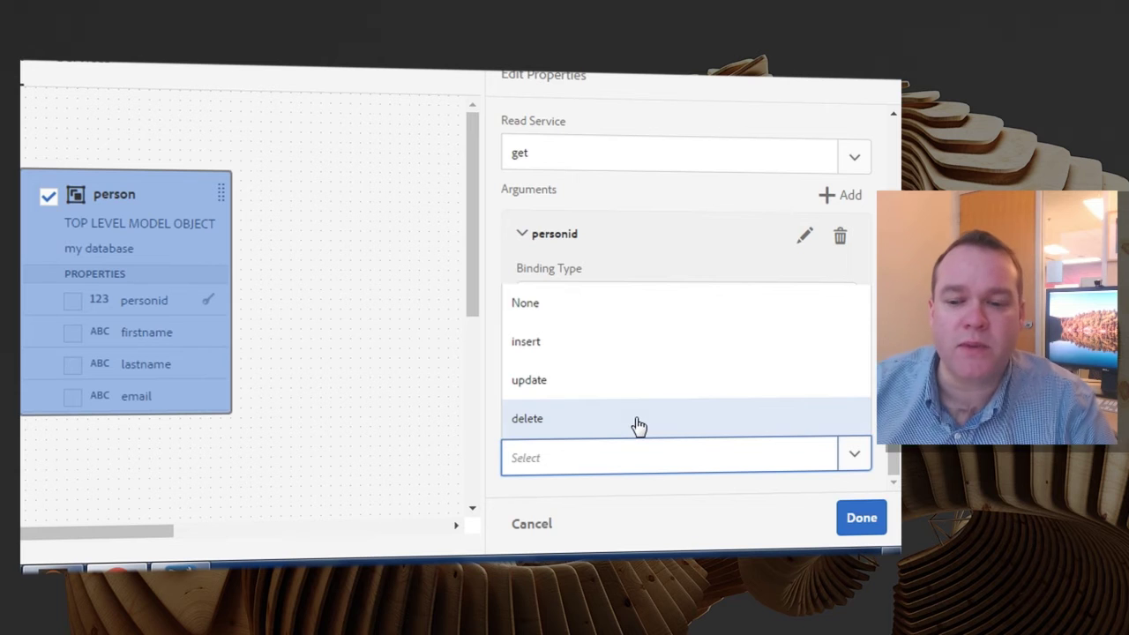
click(531, 342)
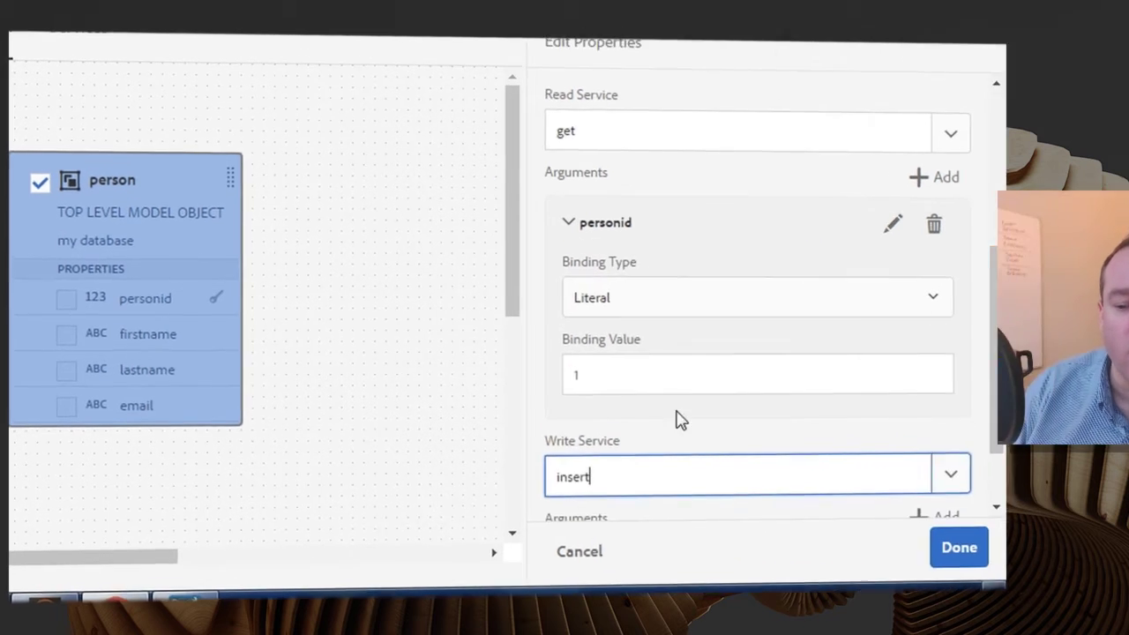
- Apply the services, save the model, and run a read test on person returning record 1
click(1081, 587)
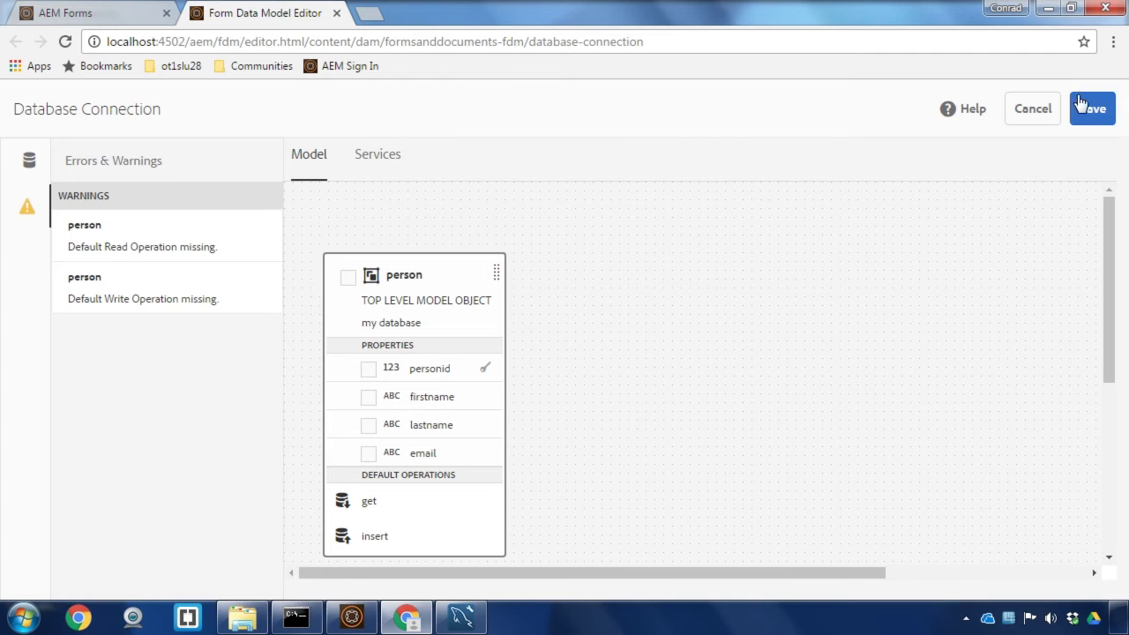
click(1080, 103)
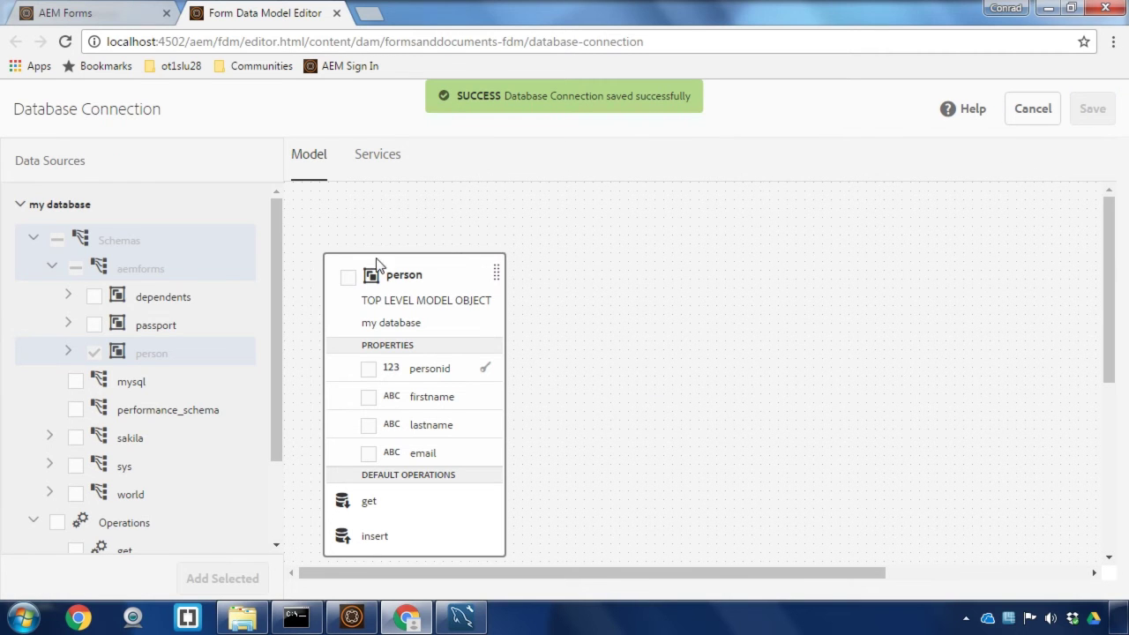
click(346, 278)
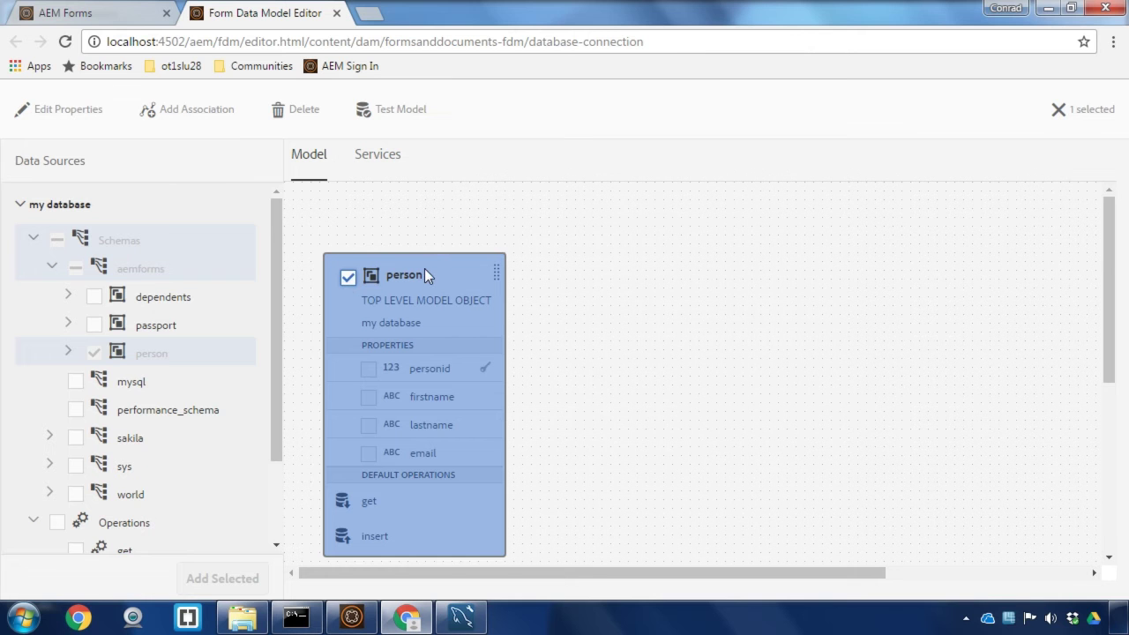
click(394, 116)
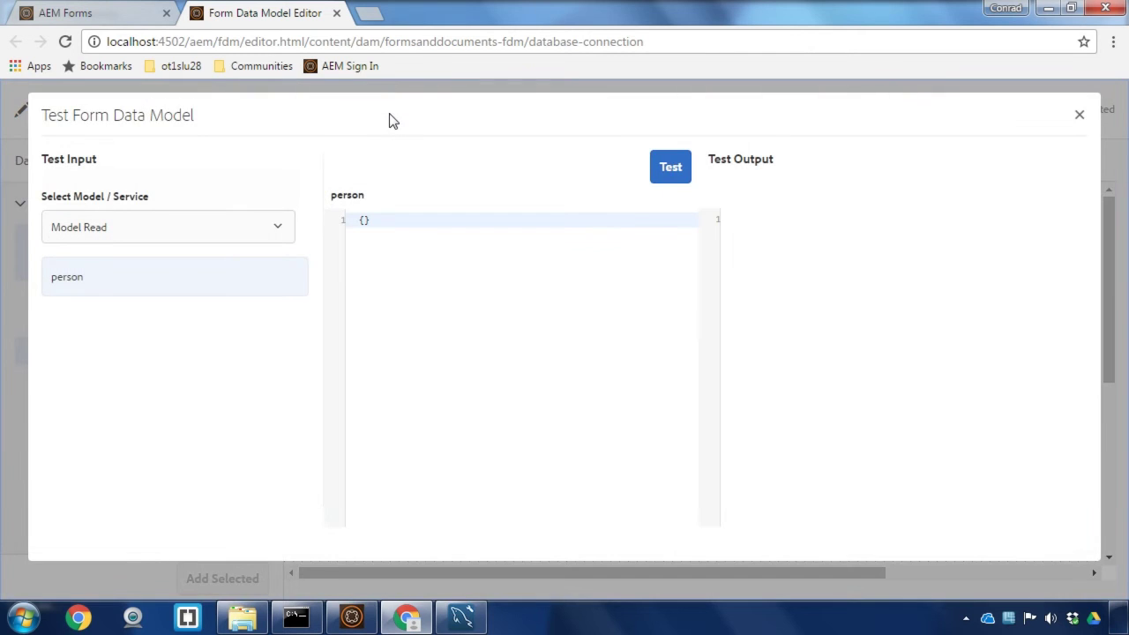
click(675, 182)
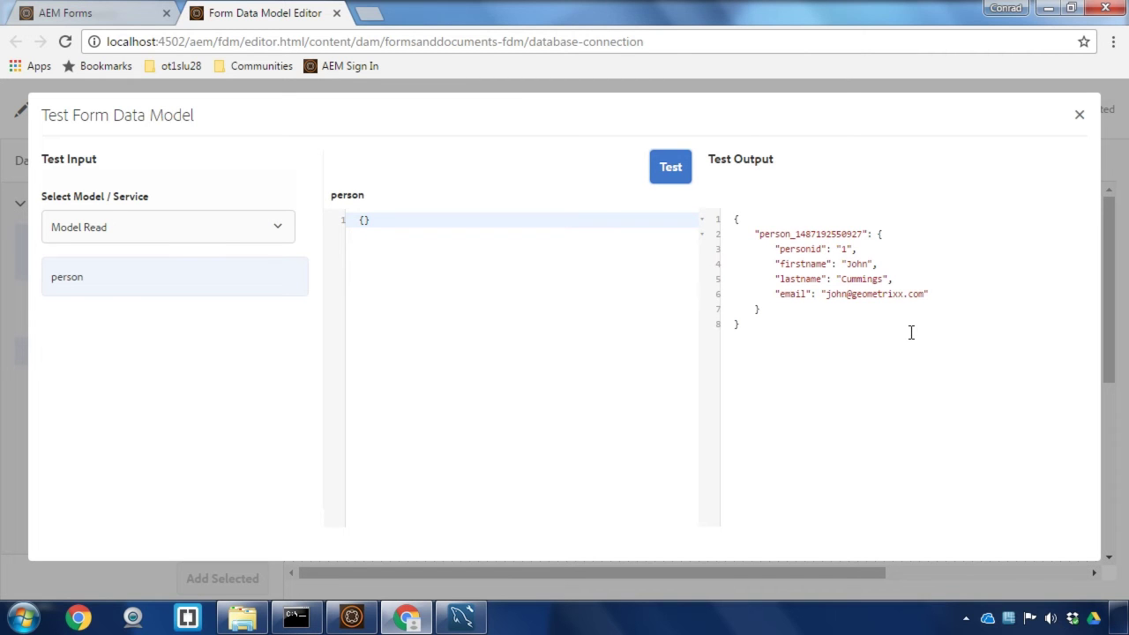
click(1080, 115)
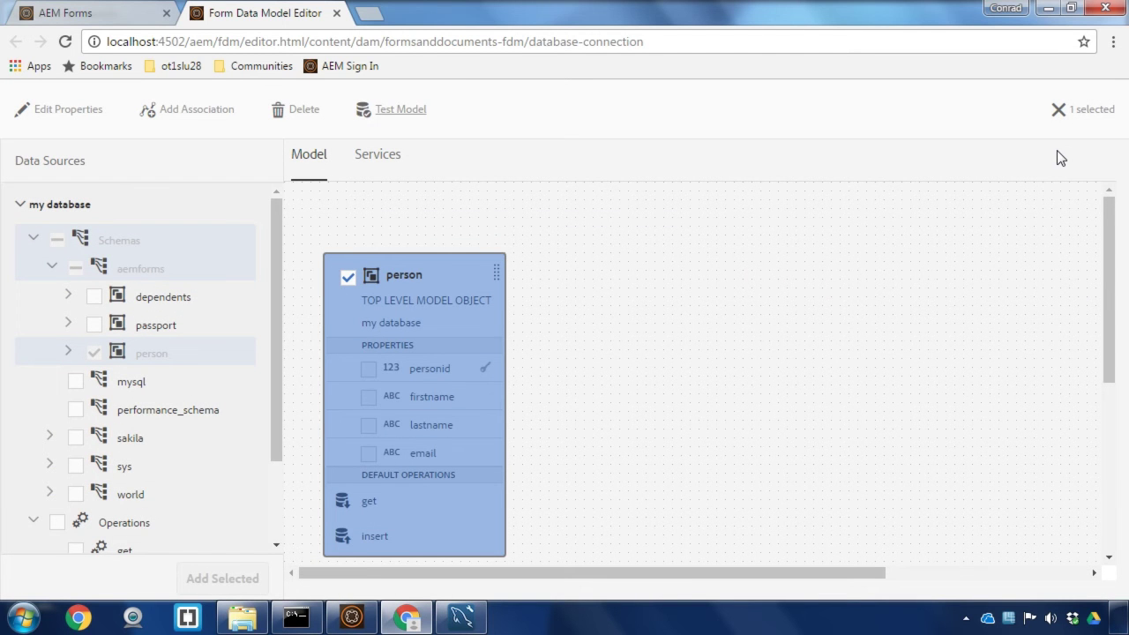
- Leave the model editor and bring up Create on the Forms & Documents page
click(338, 13)
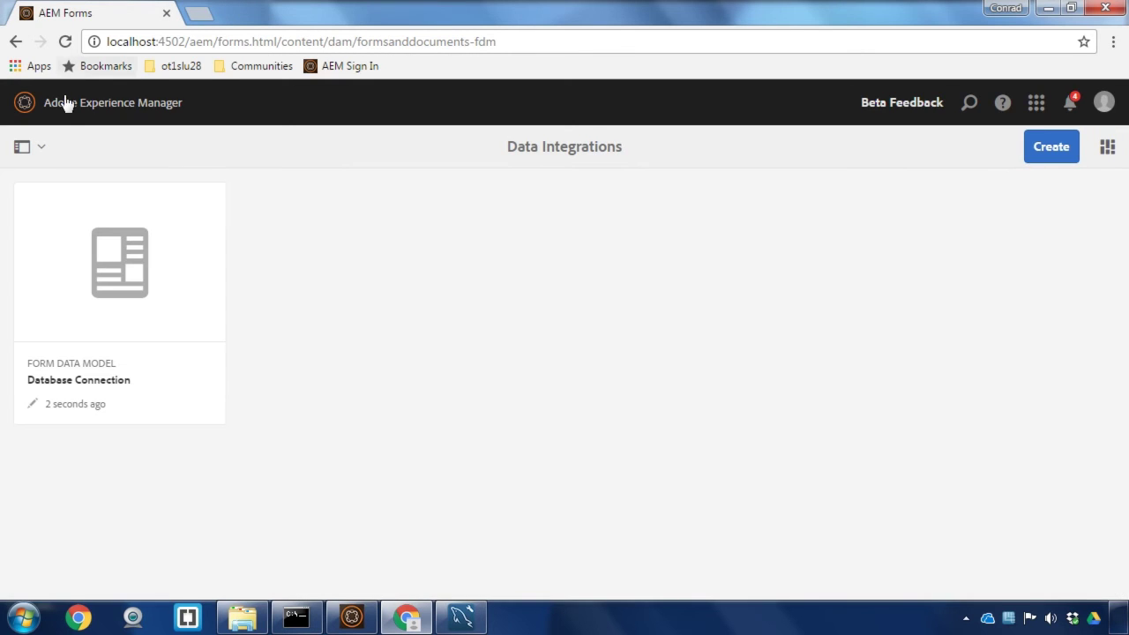
click(62, 103)
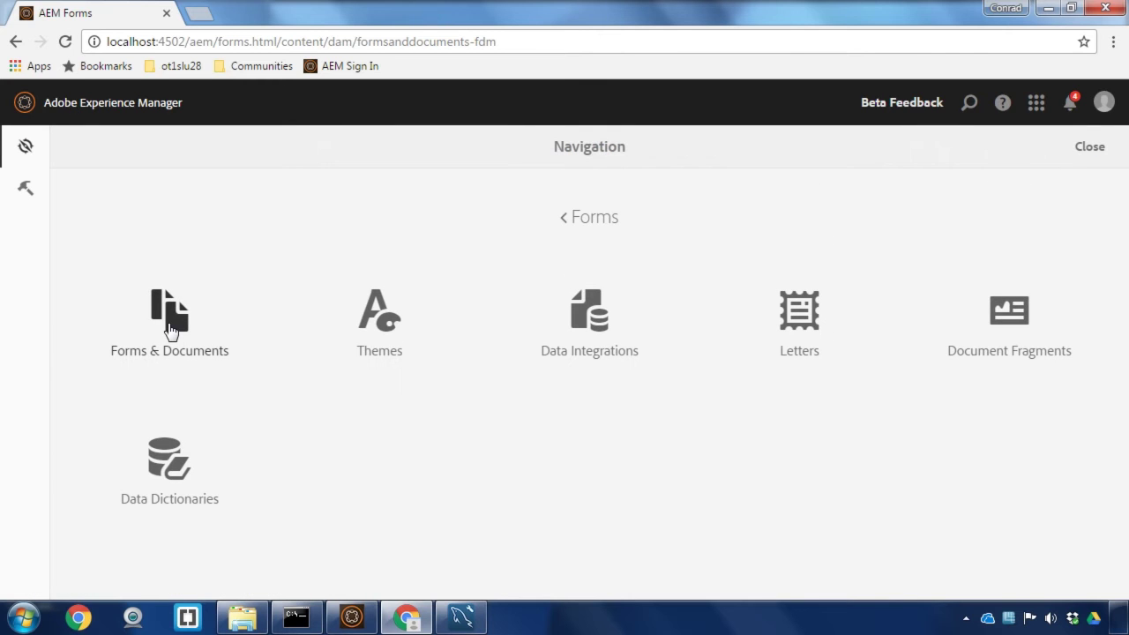
click(171, 331)
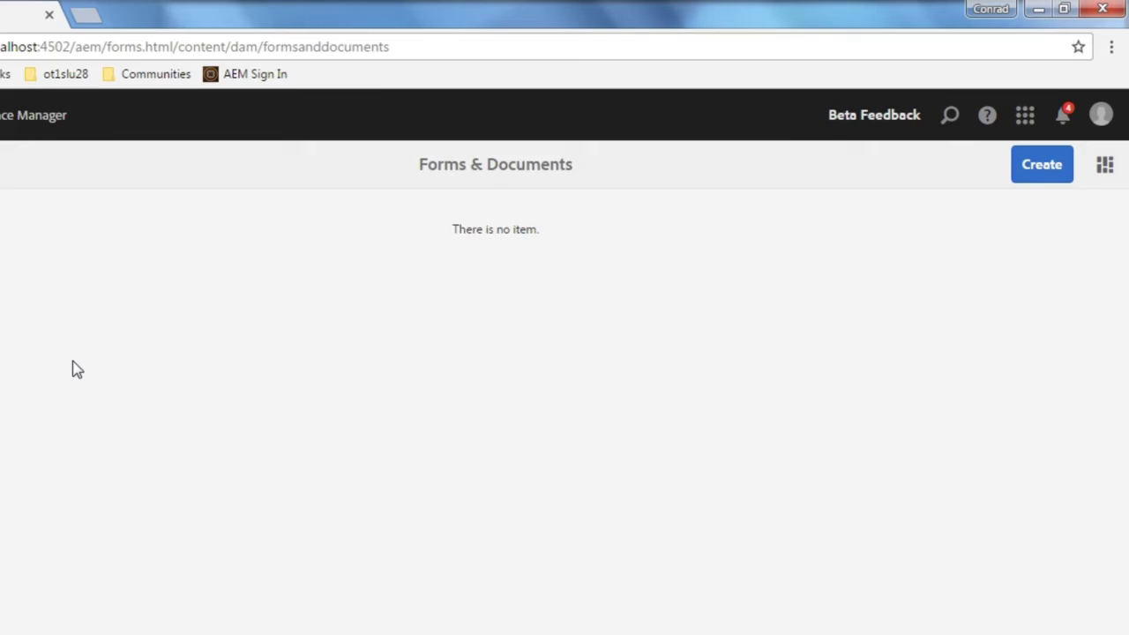
click(1007, 236)
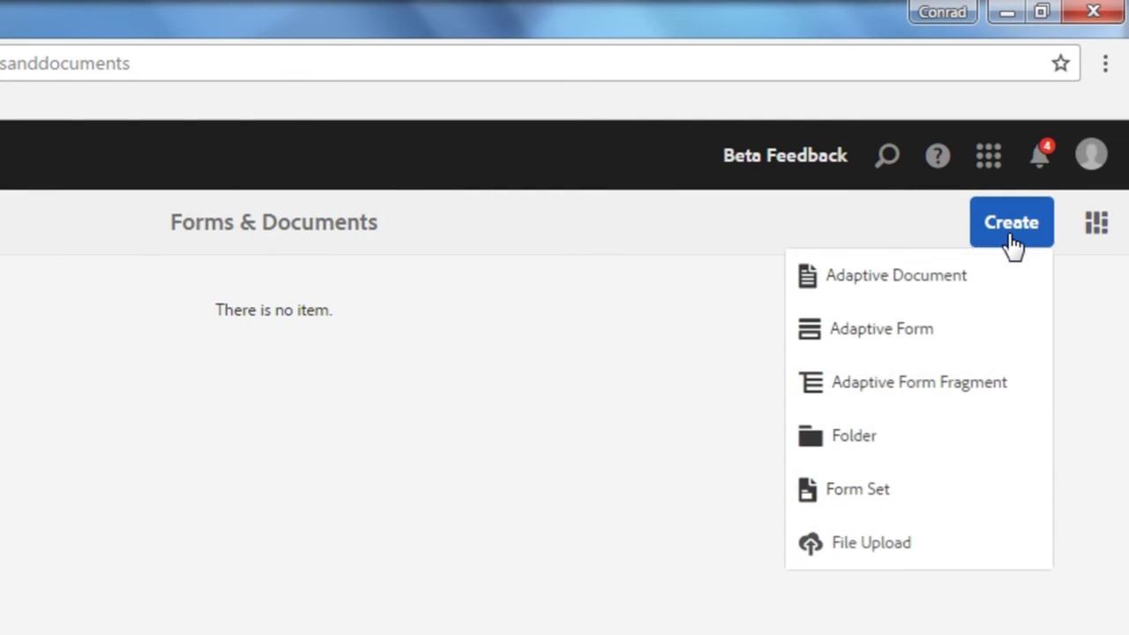
- Start a Blank-template adaptive form titled 'Add New User'
click(985, 327)
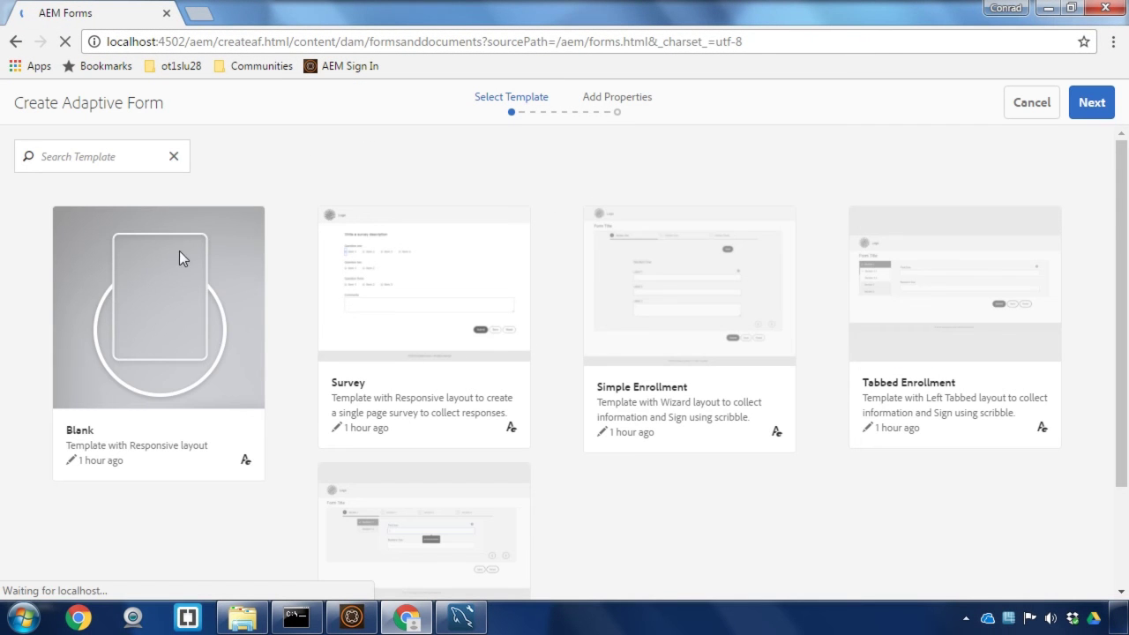
click(157, 290)
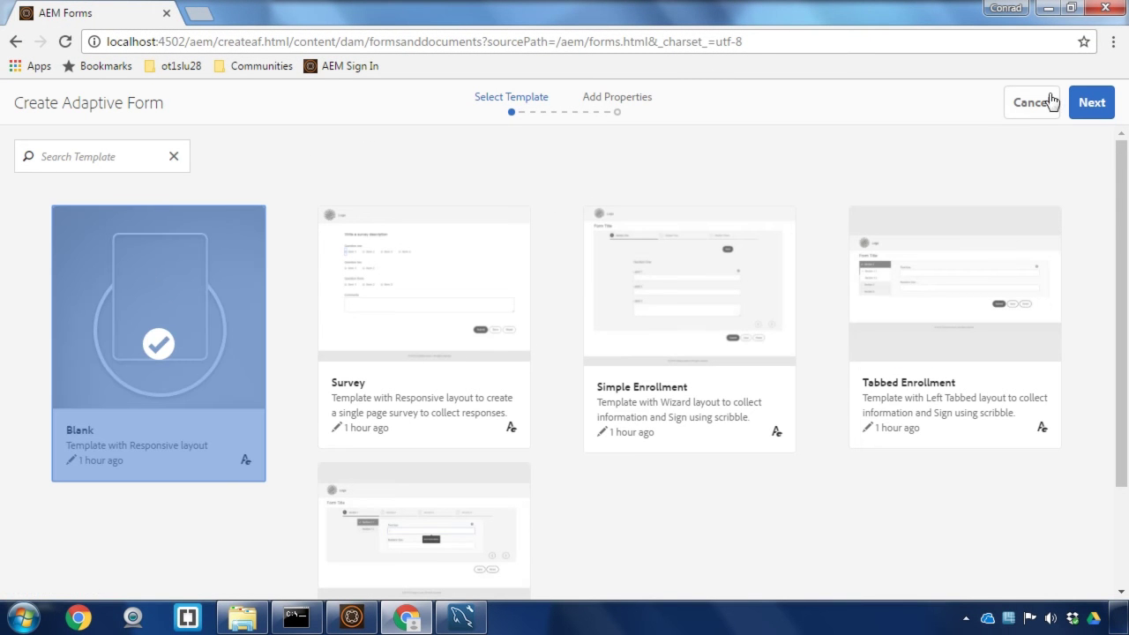
click(1090, 102)
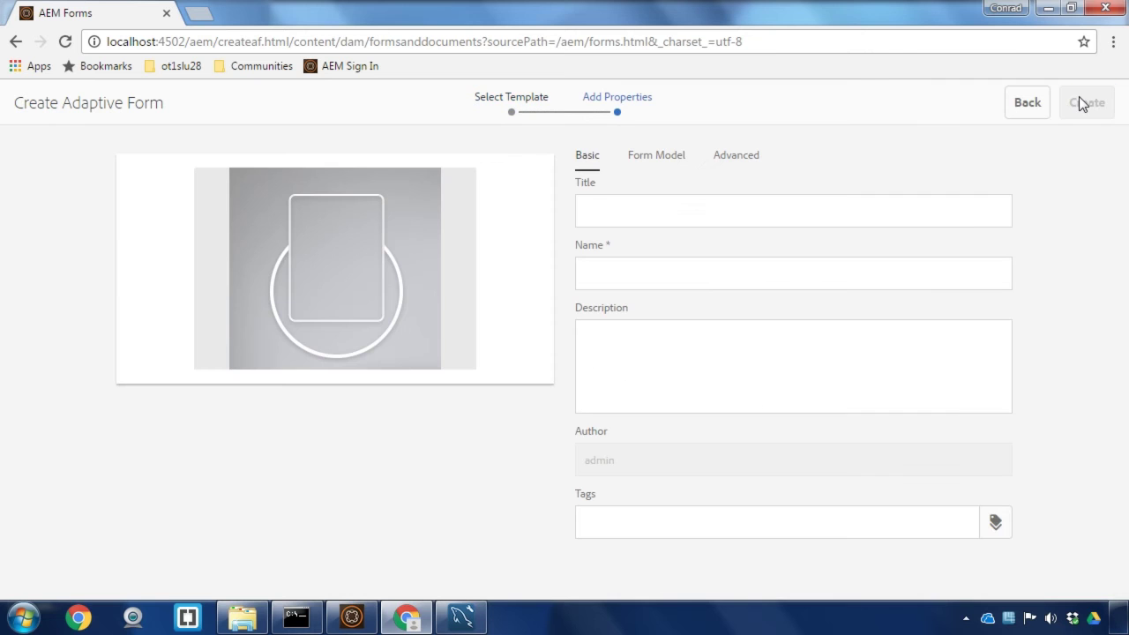
click(686, 205)
text(Ad)
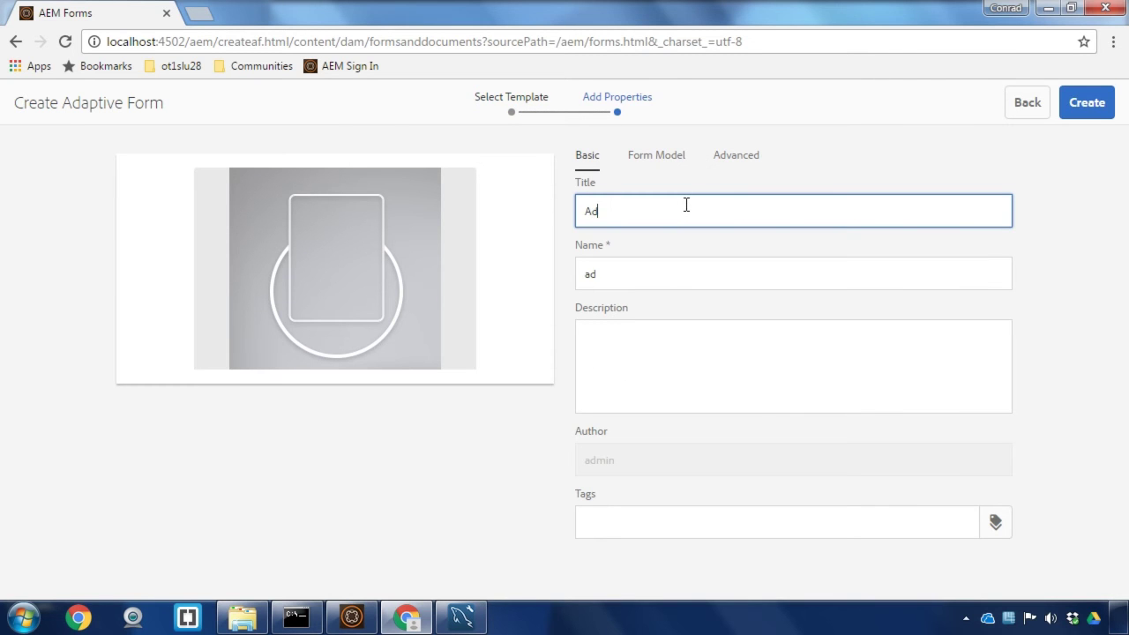
text(d New User)
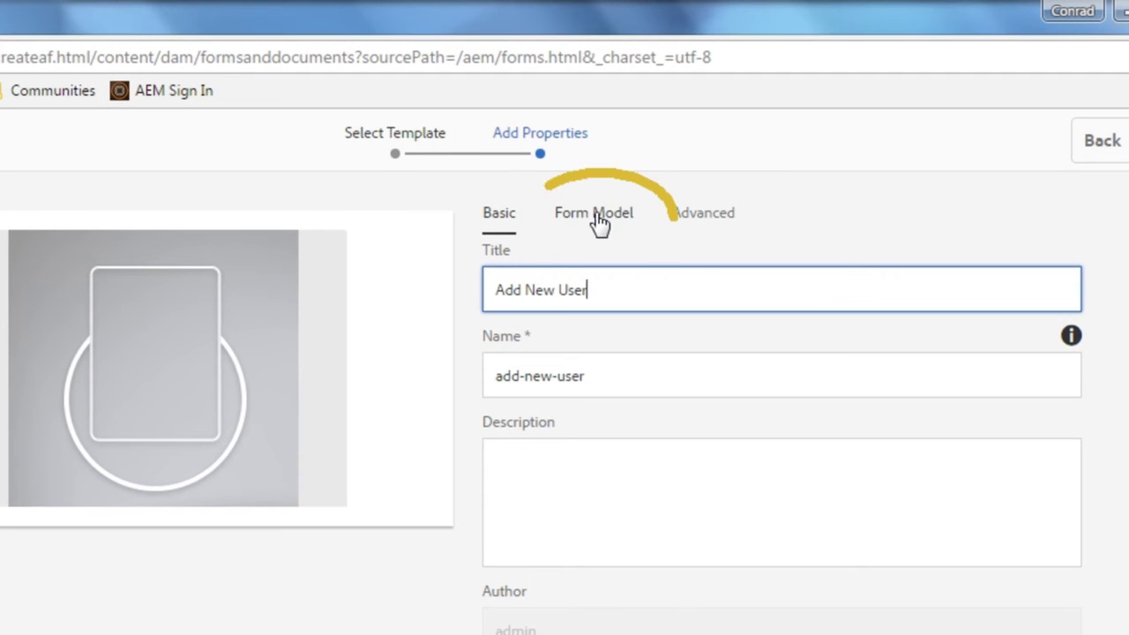
- Bind the form to the Database Connection form data model and create it
click(596, 219)
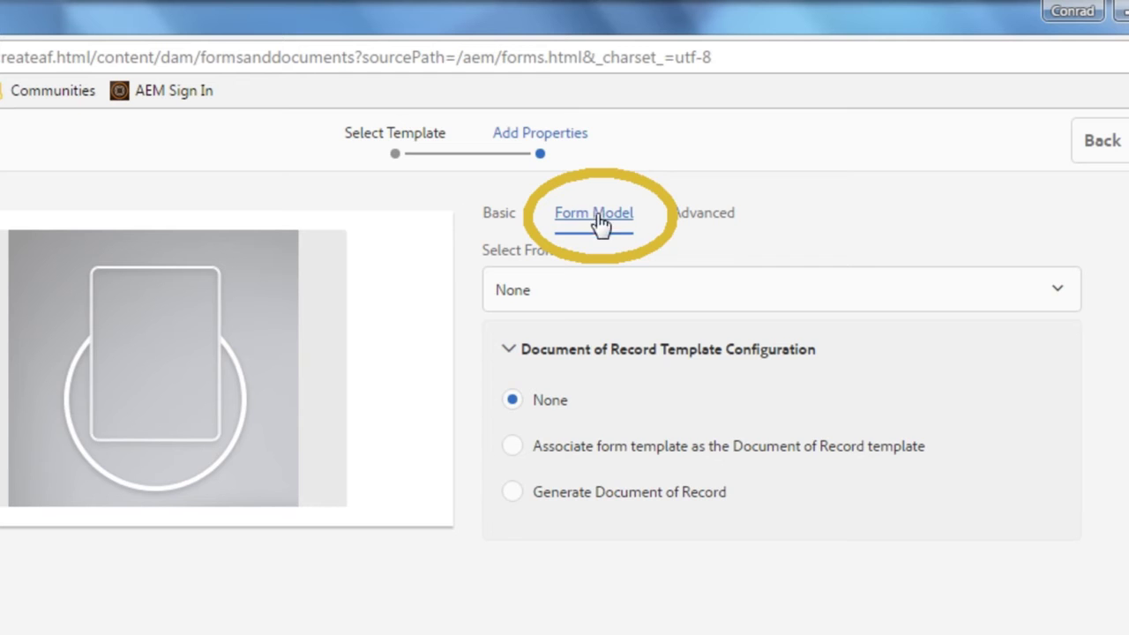
click(635, 292)
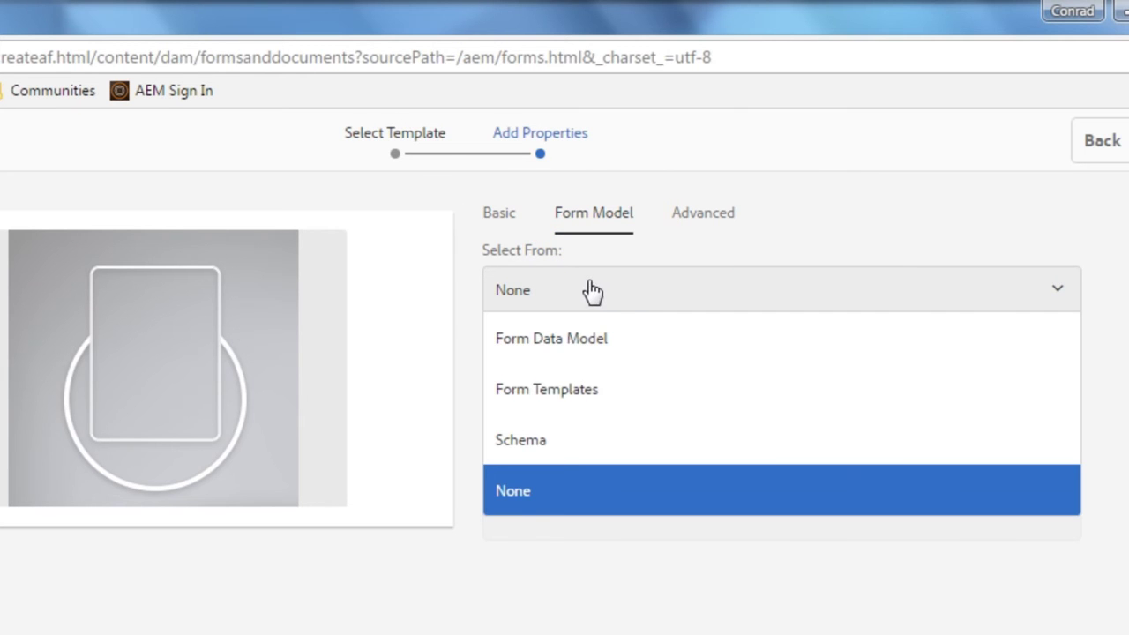
click(640, 350)
click(515, 358)
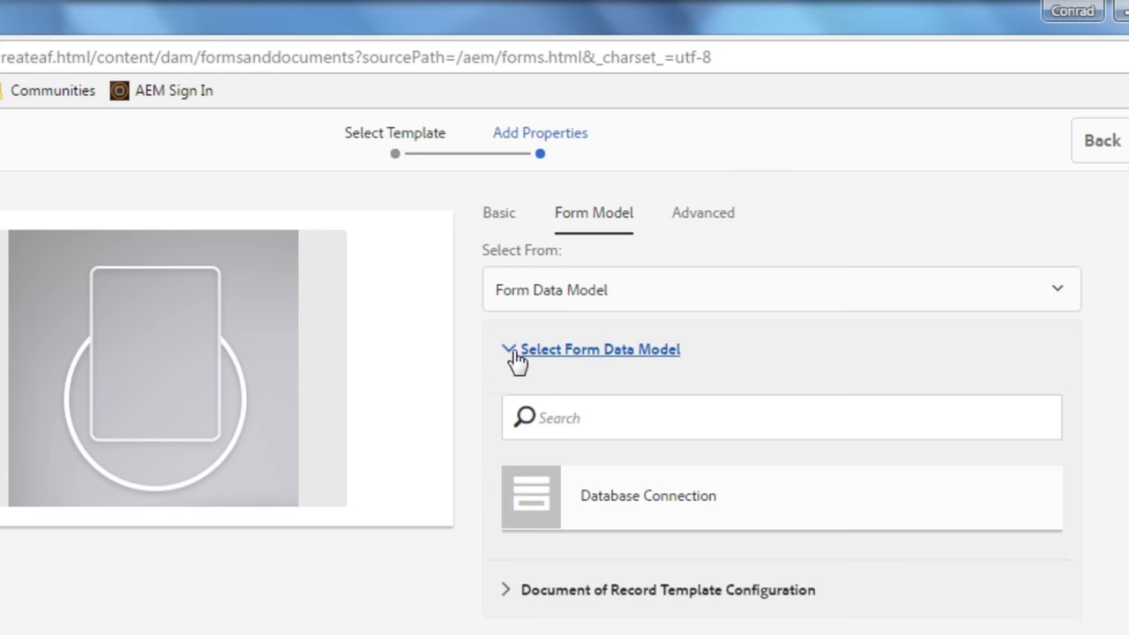
click(764, 496)
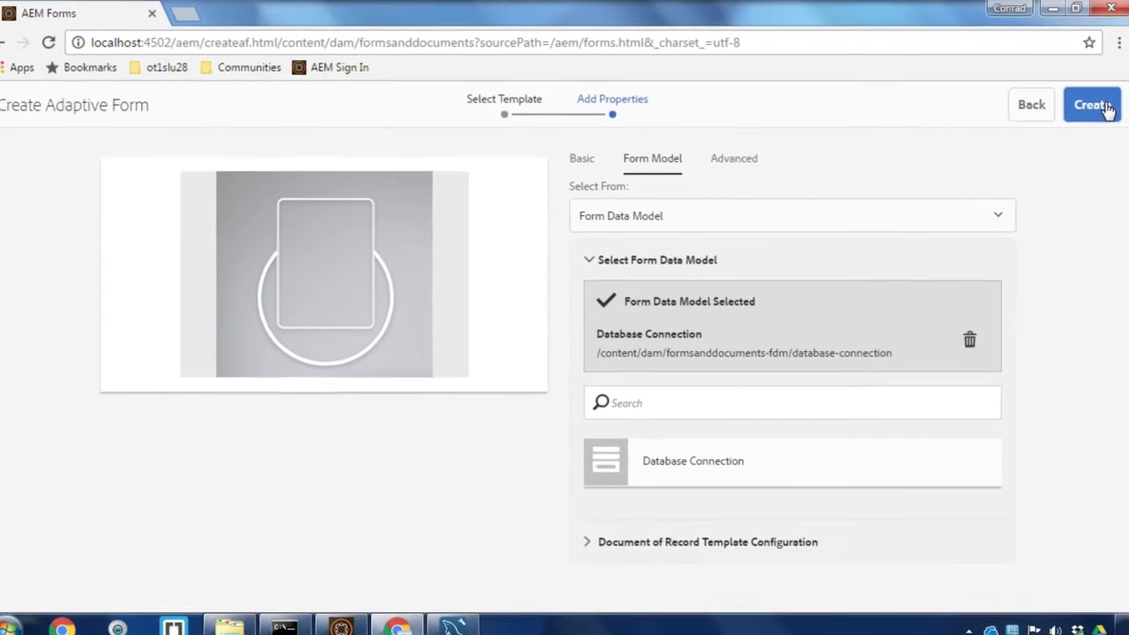
click(1098, 104)
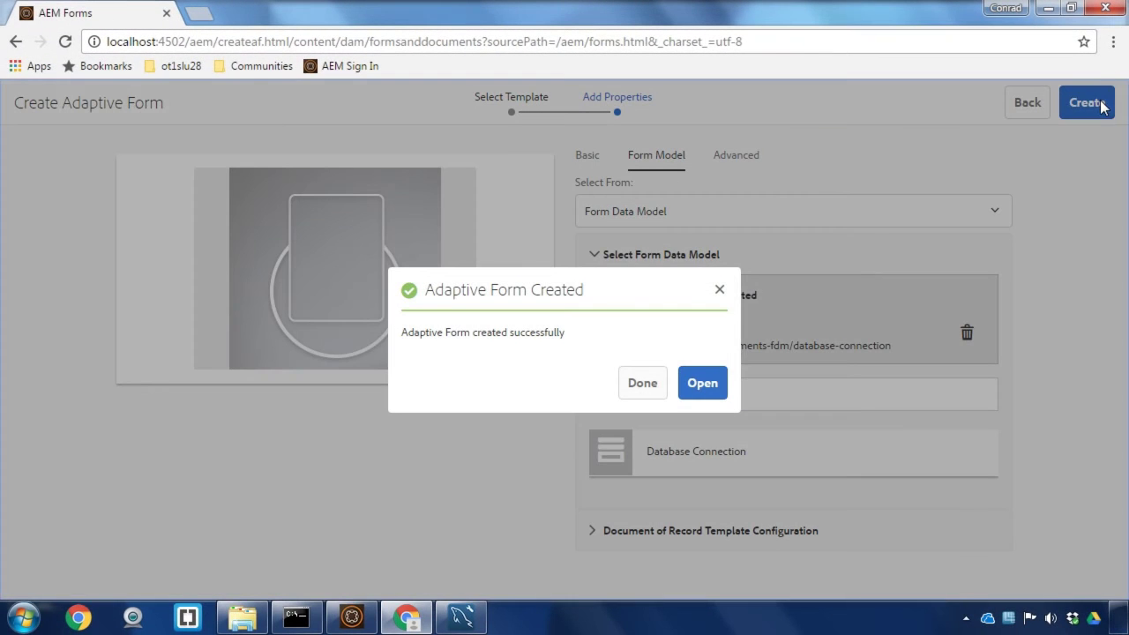
- Open the new form in the editor and show its data model objects
click(726, 392)
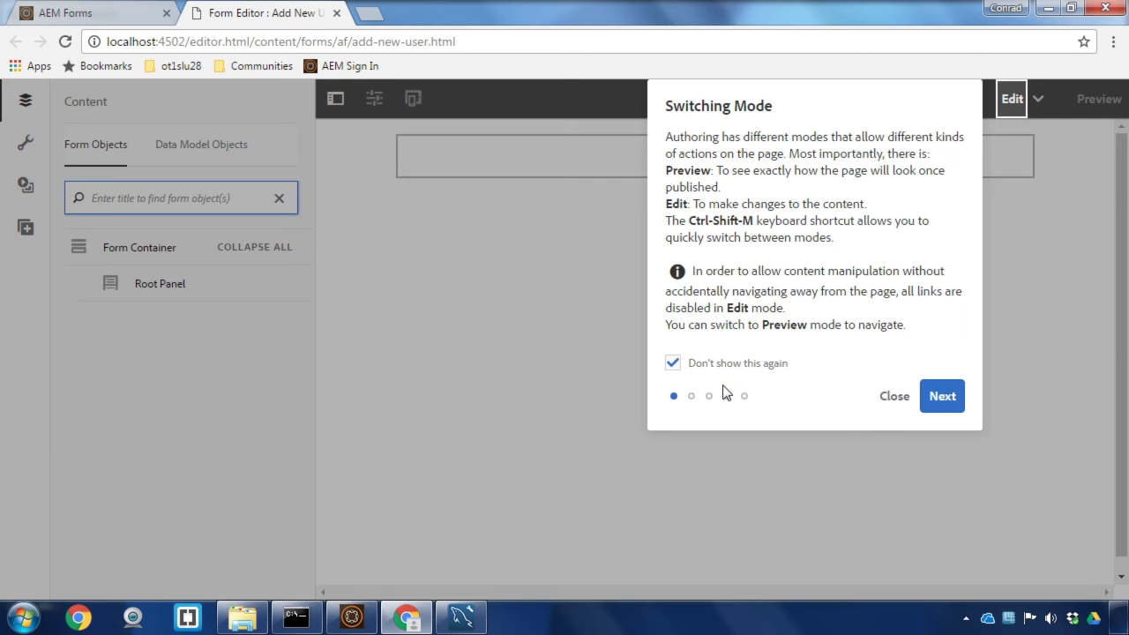
click(882, 398)
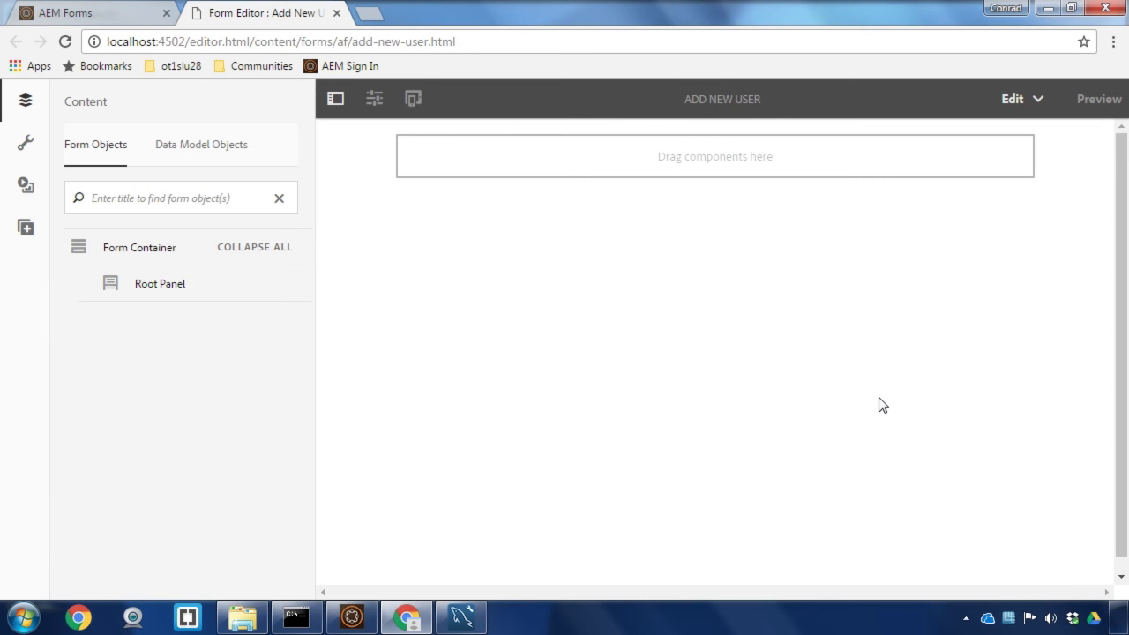
click(22, 233)
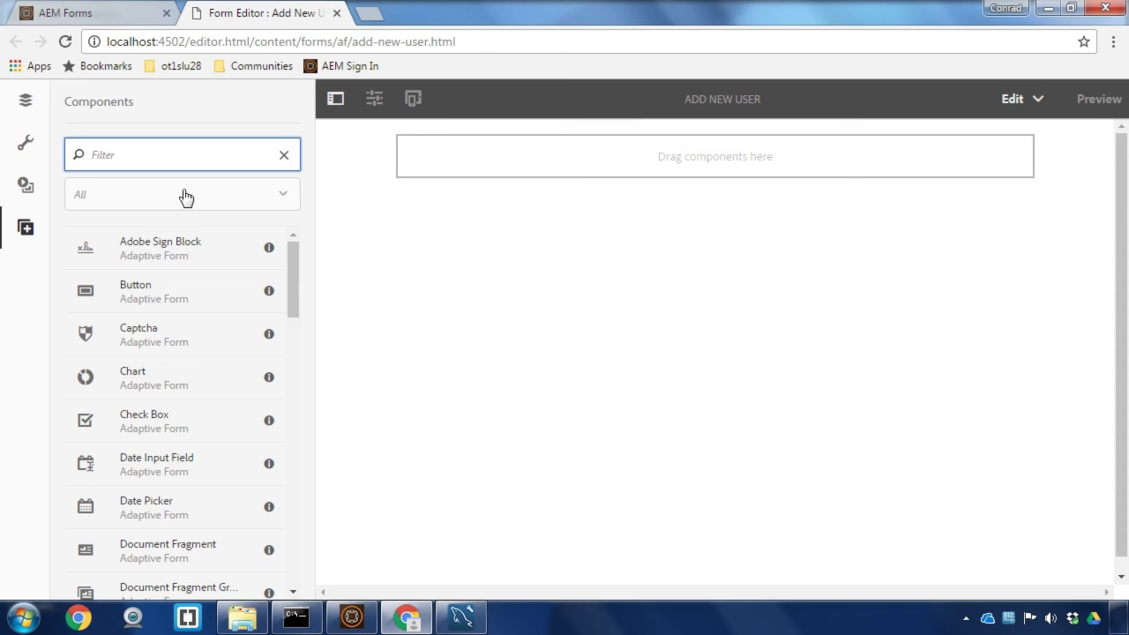
click(25, 100)
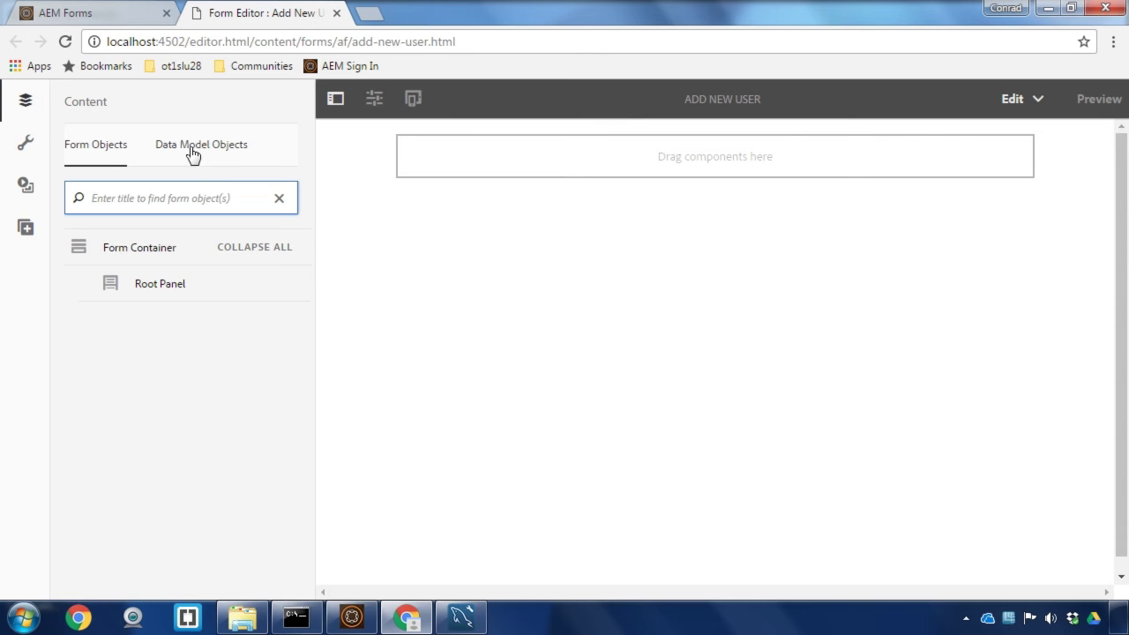
click(191, 146)
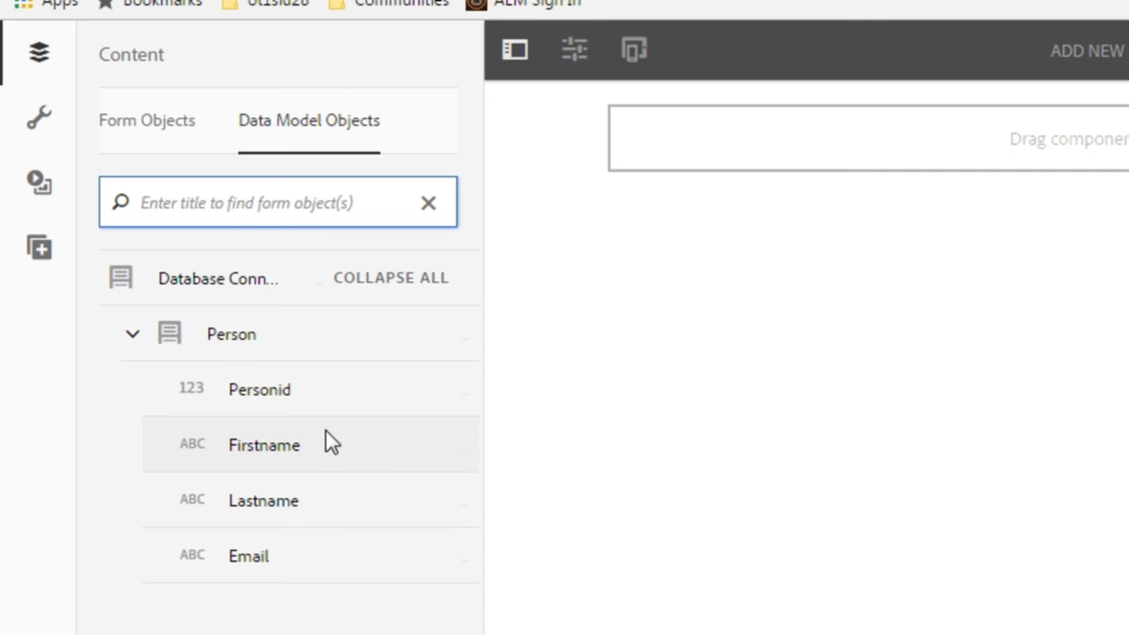
- Add Firstname, Lastname and Email fields from person to the form, stacked in order
drag(287, 450, 697, 150)
drag(313, 495, 764, 150)
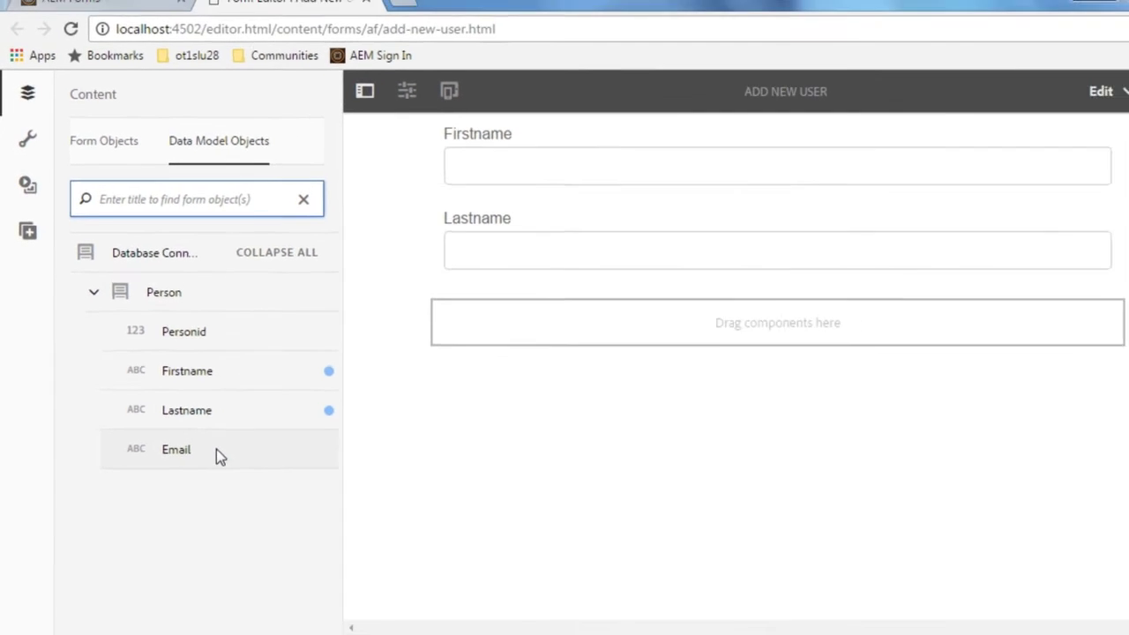
drag(310, 562, 750, 393)
mouse_move(498, 322)
mouse_down()
mouse_move(514, 298)
mouse_move(499, 307)
mouse_up()
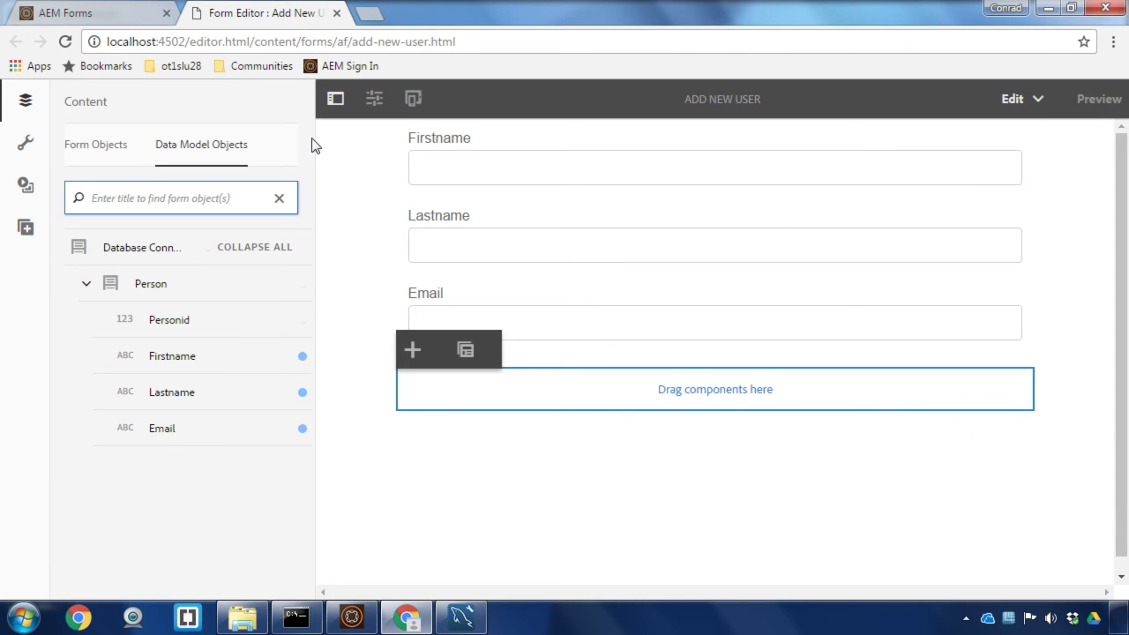
- Place a Submit button from Components below the Email field and select it
click(32, 232)
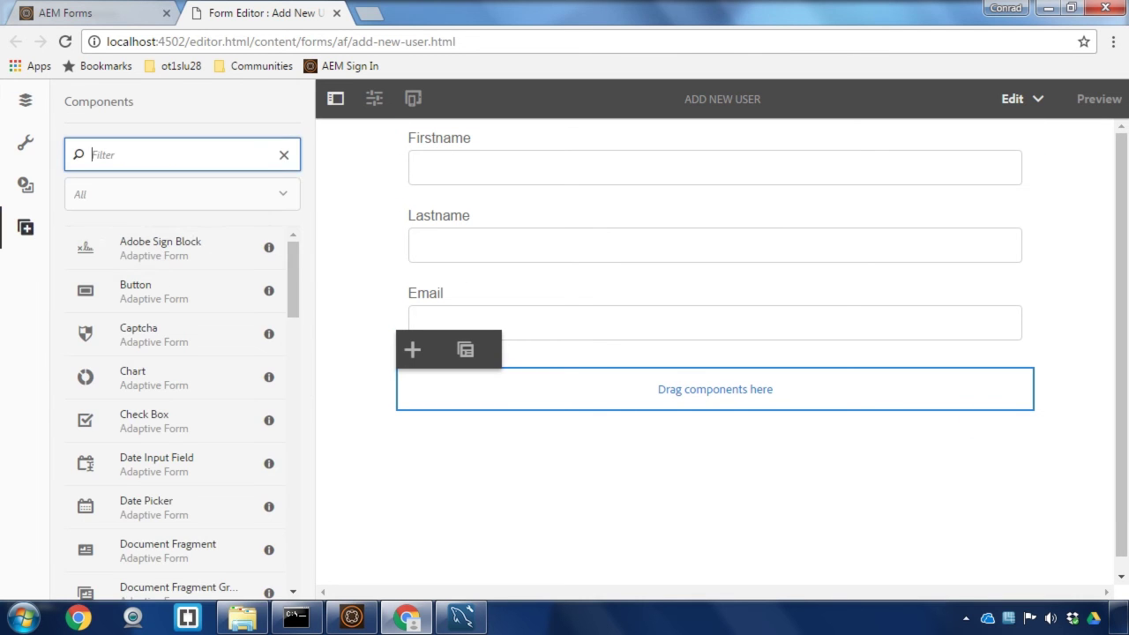
drag(293, 261, 294, 545)
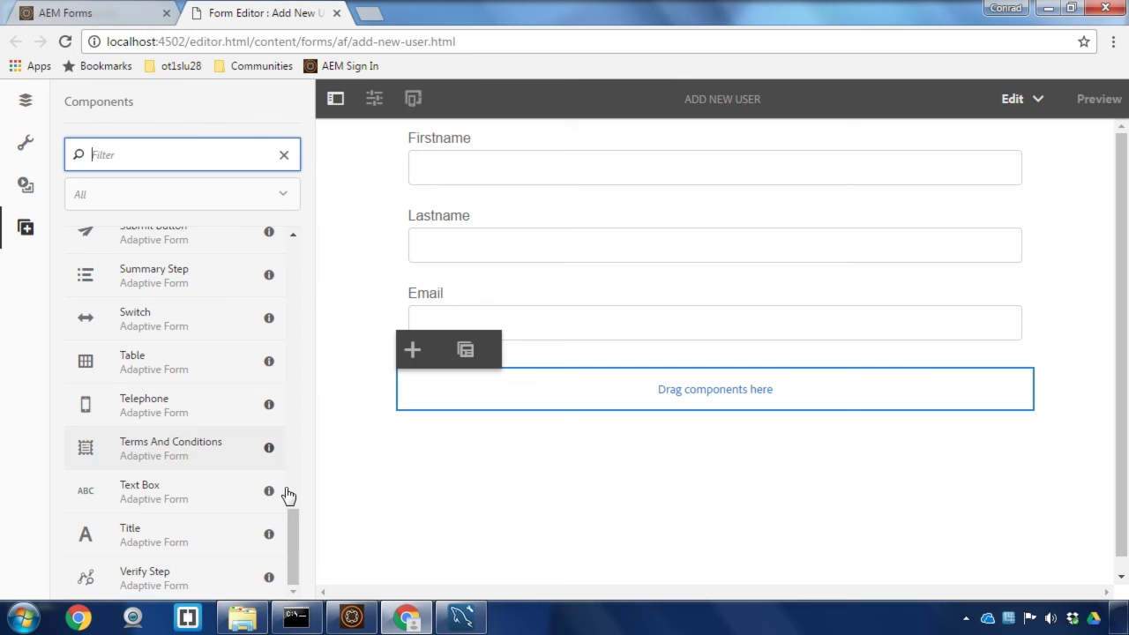
scroll(297, 507, up, 1)
drag(141, 357, 570, 377)
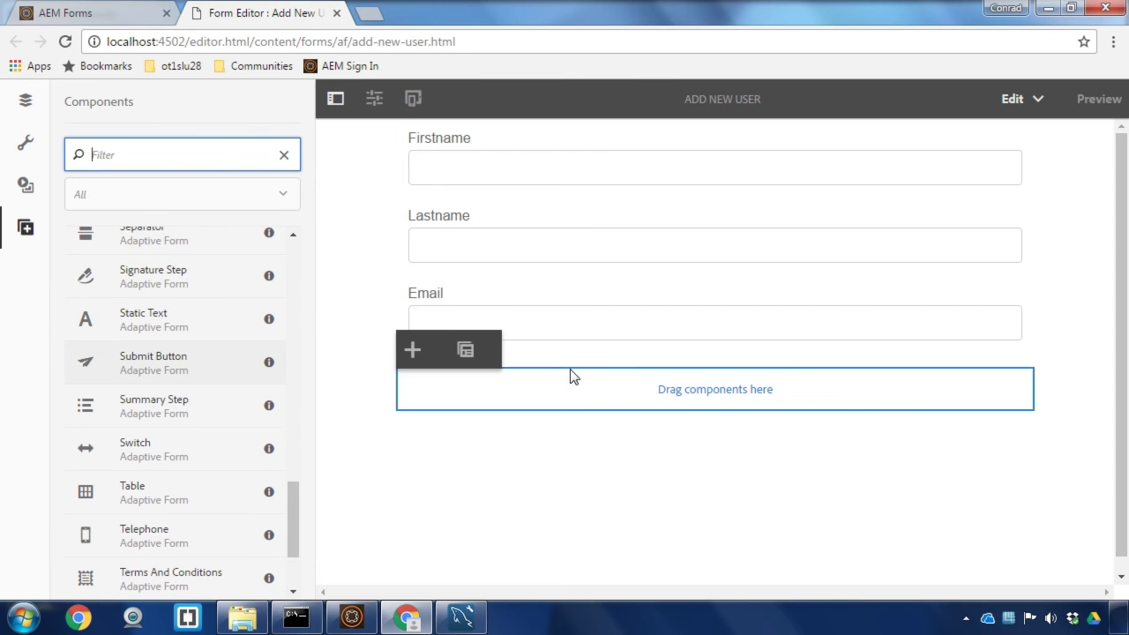
click(573, 378)
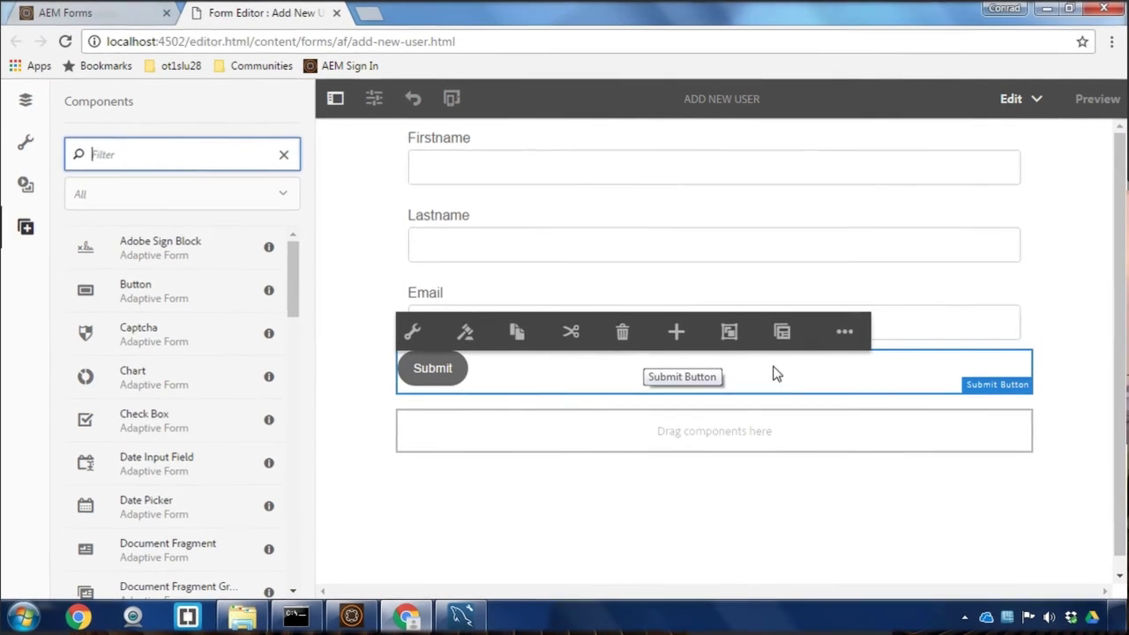
- Open the root form container's properties at the Submission settings
click(785, 333)
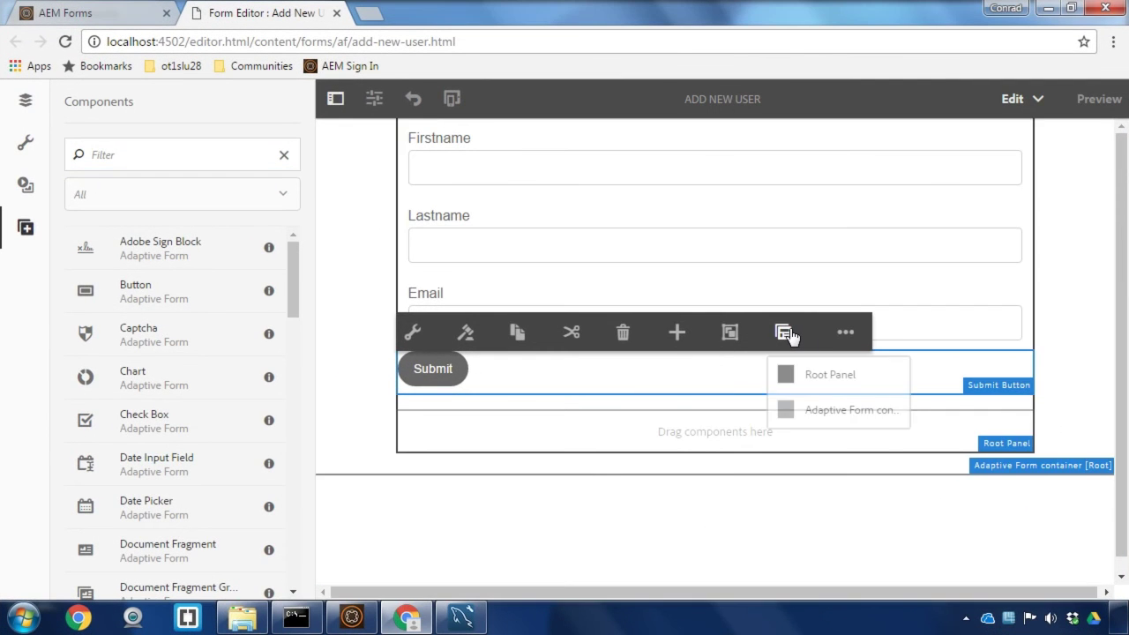
click(851, 410)
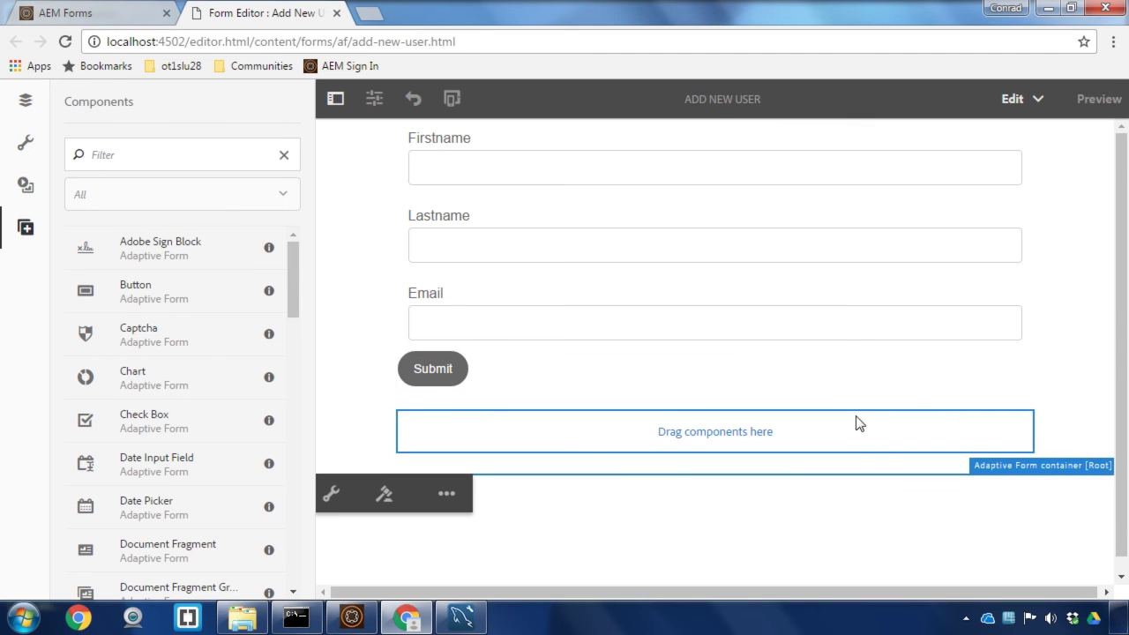
click(331, 496)
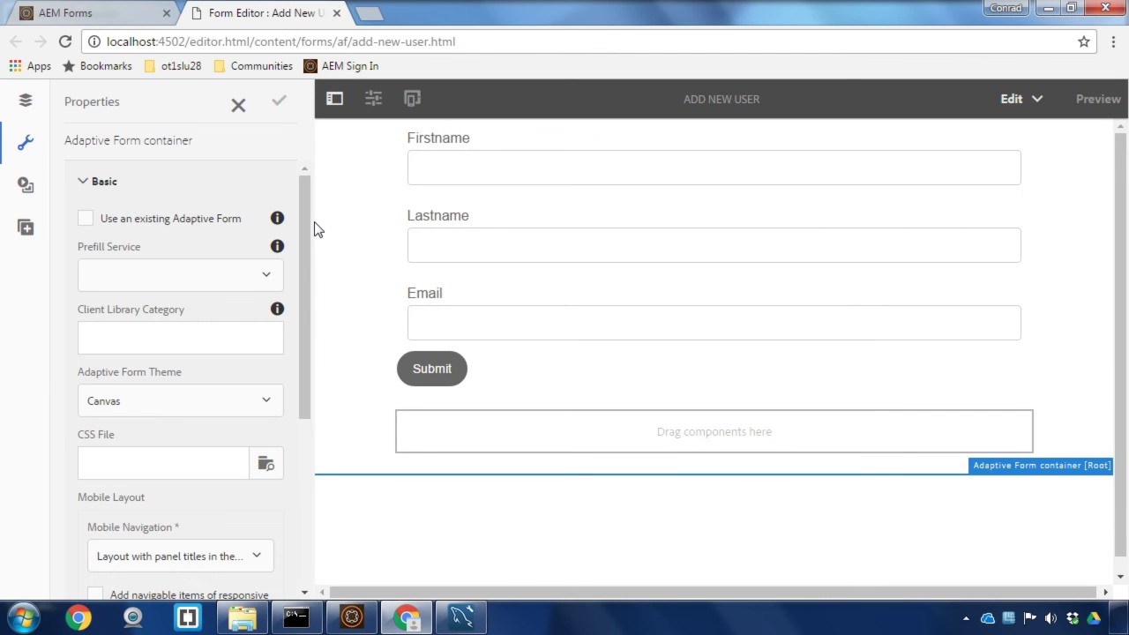
drag(306, 214, 297, 403)
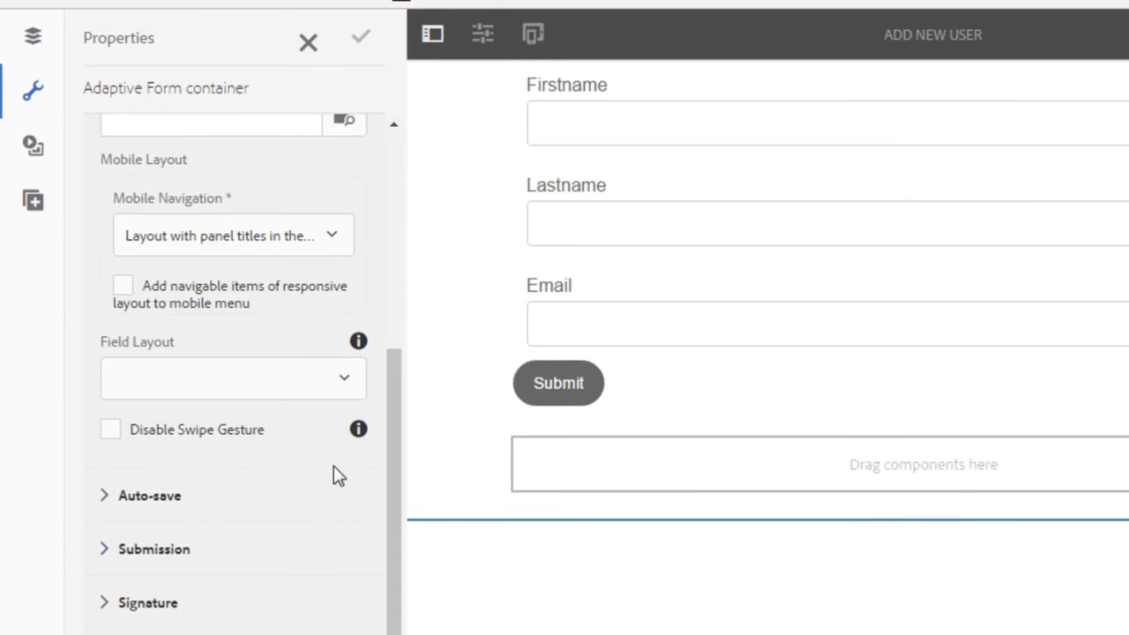
click(100, 534)
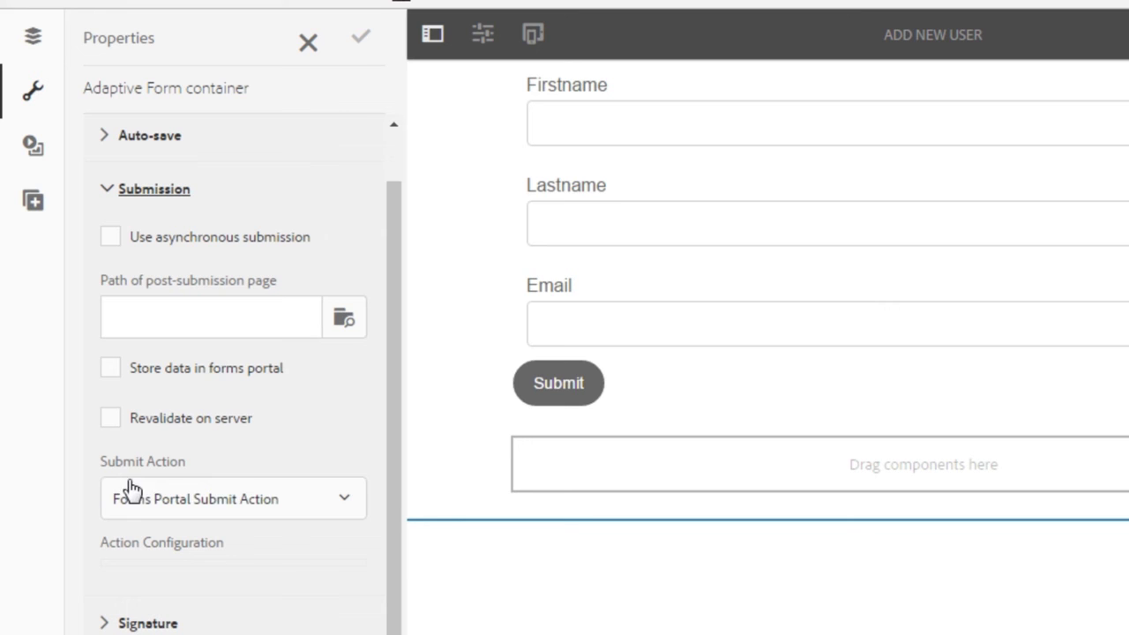
- Set Submit Action to 'Submit using Form Data Model' with the Person object and save
click(343, 501)
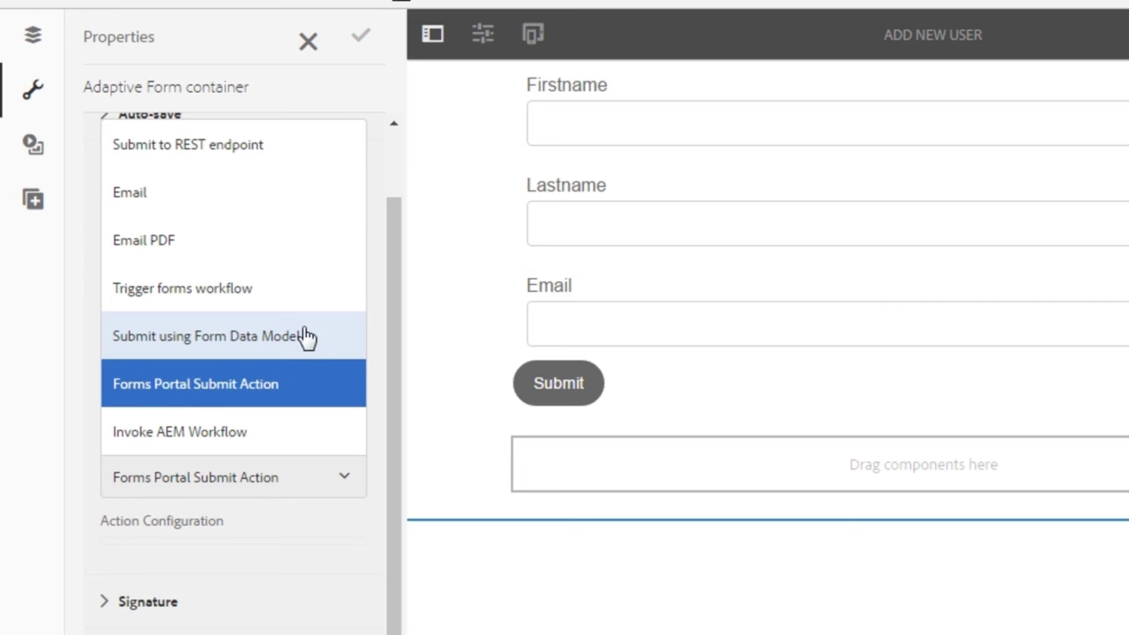
click(305, 336)
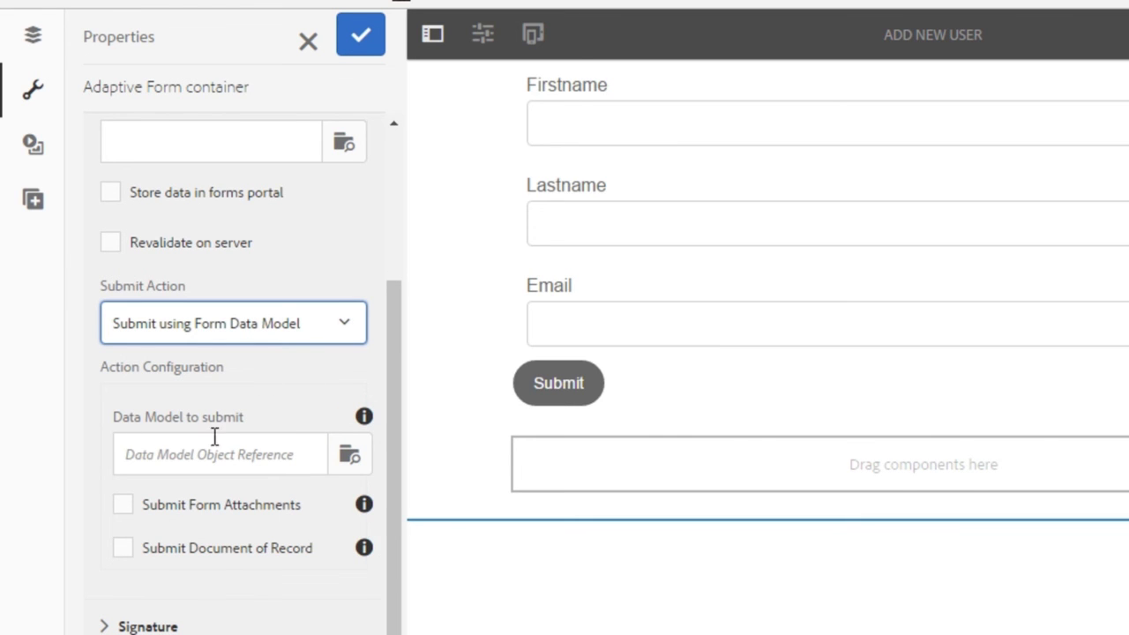
click(350, 456)
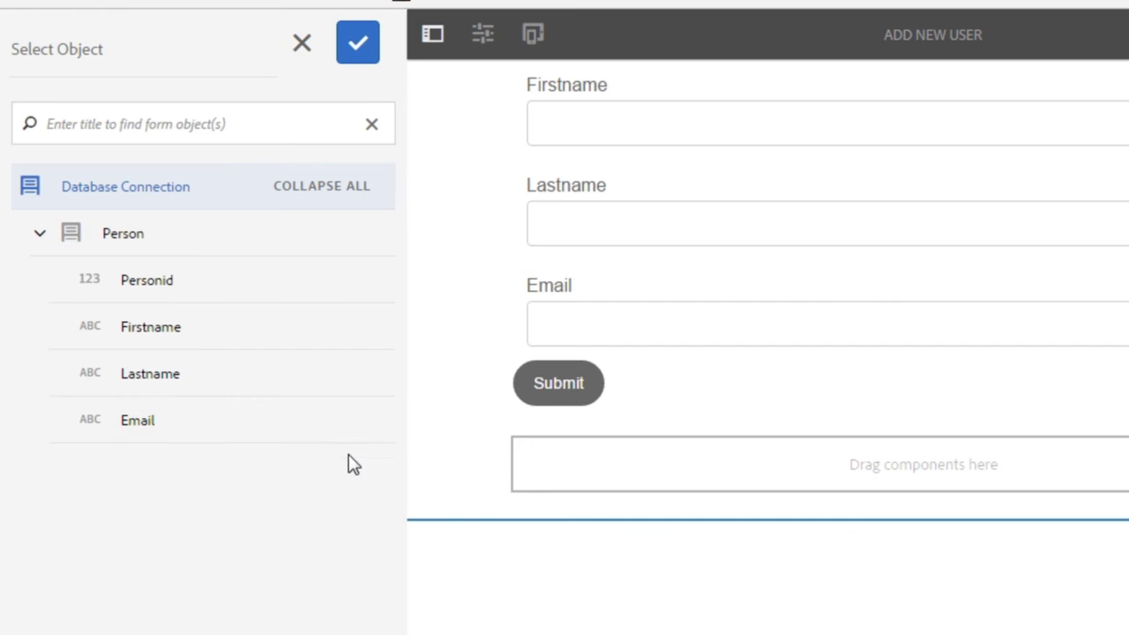
click(179, 250)
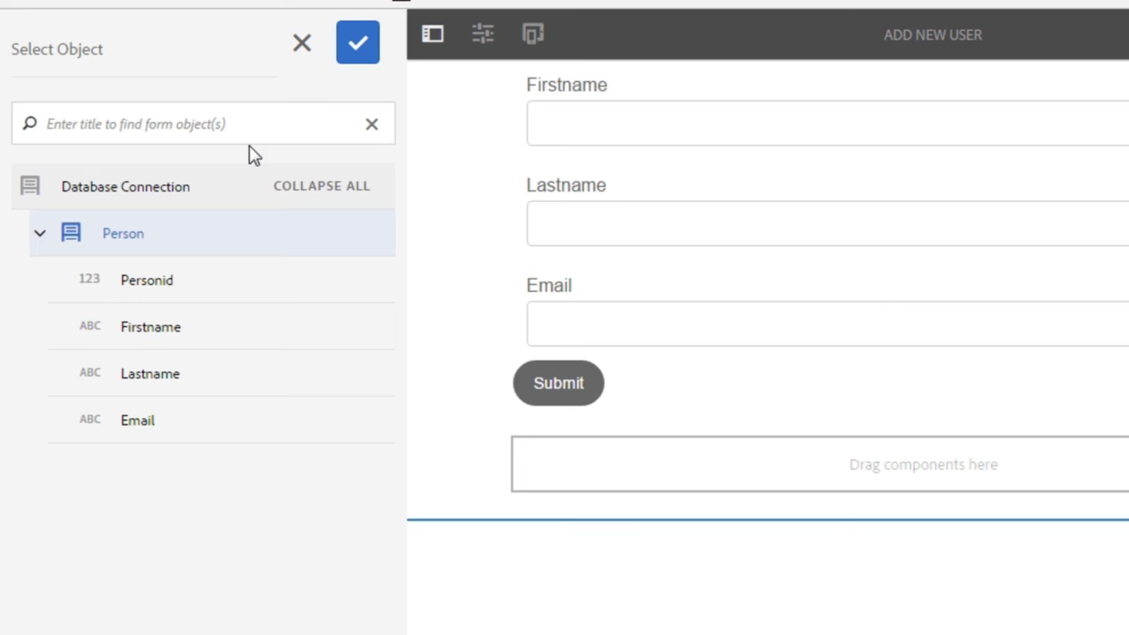
click(362, 49)
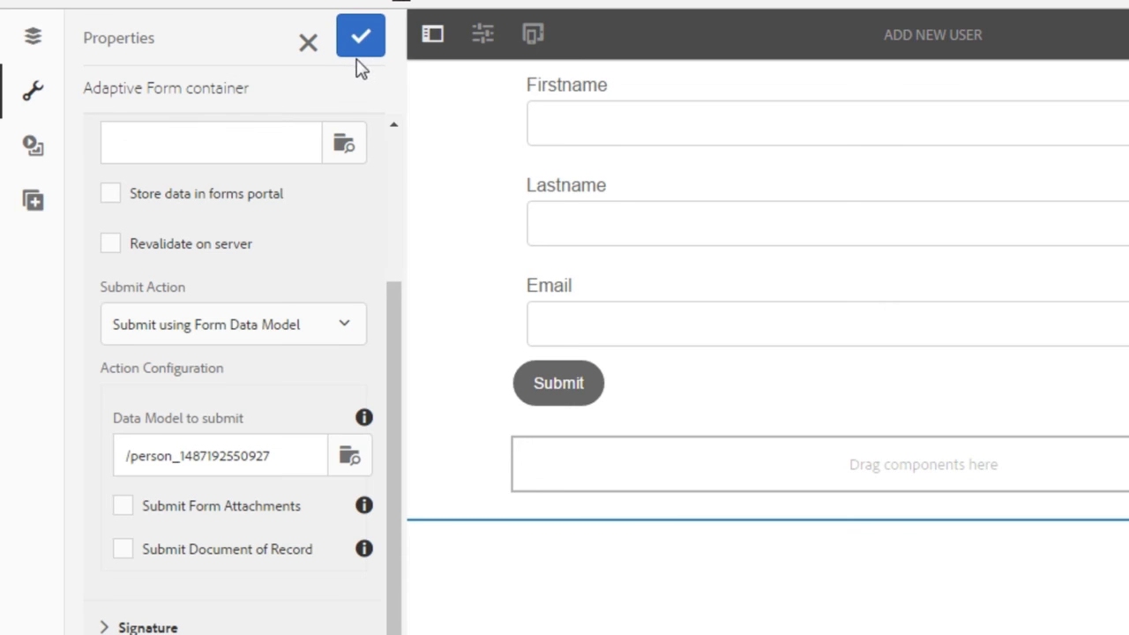
click(362, 48)
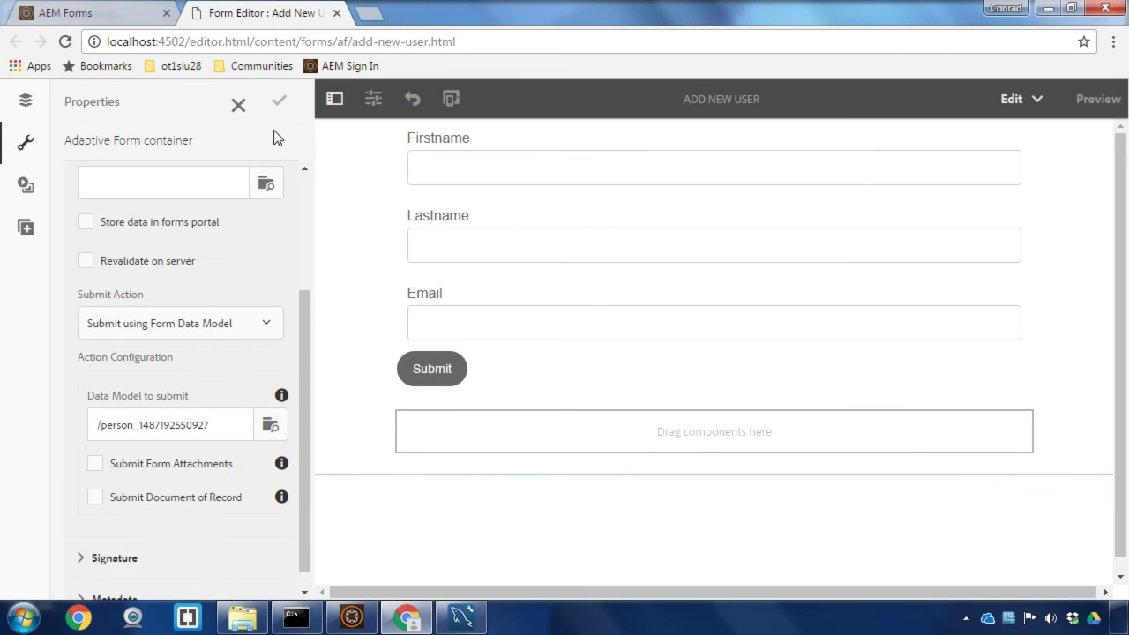
- Close the form editor and open the Add New User form
click(336, 13)
click(641, 383)
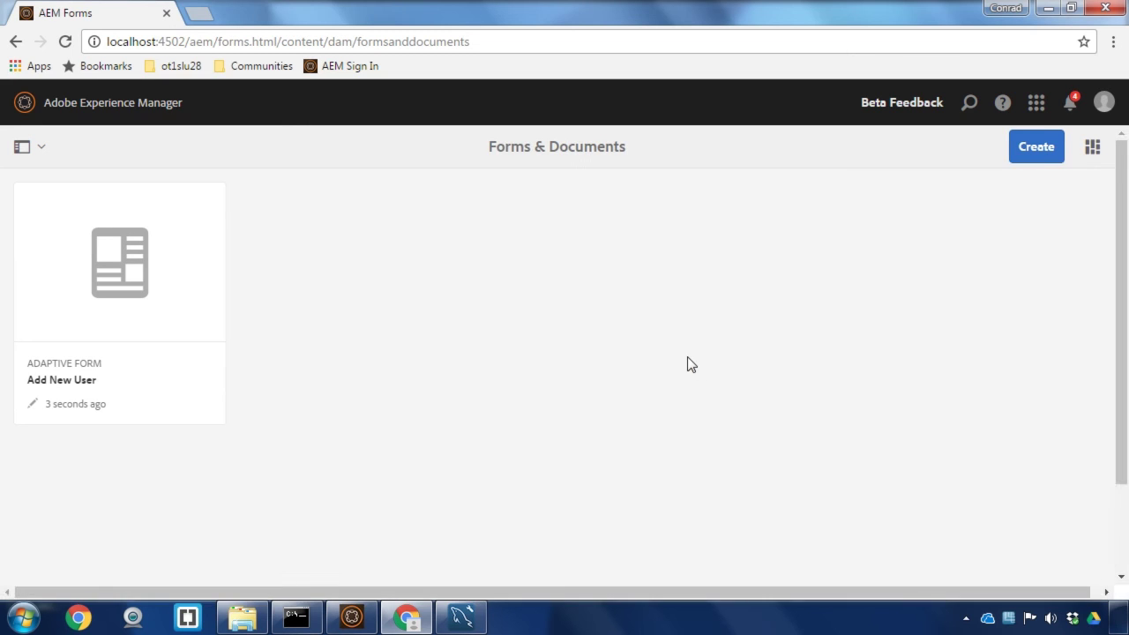
mouse_move(101, 221)
click(56, 208)
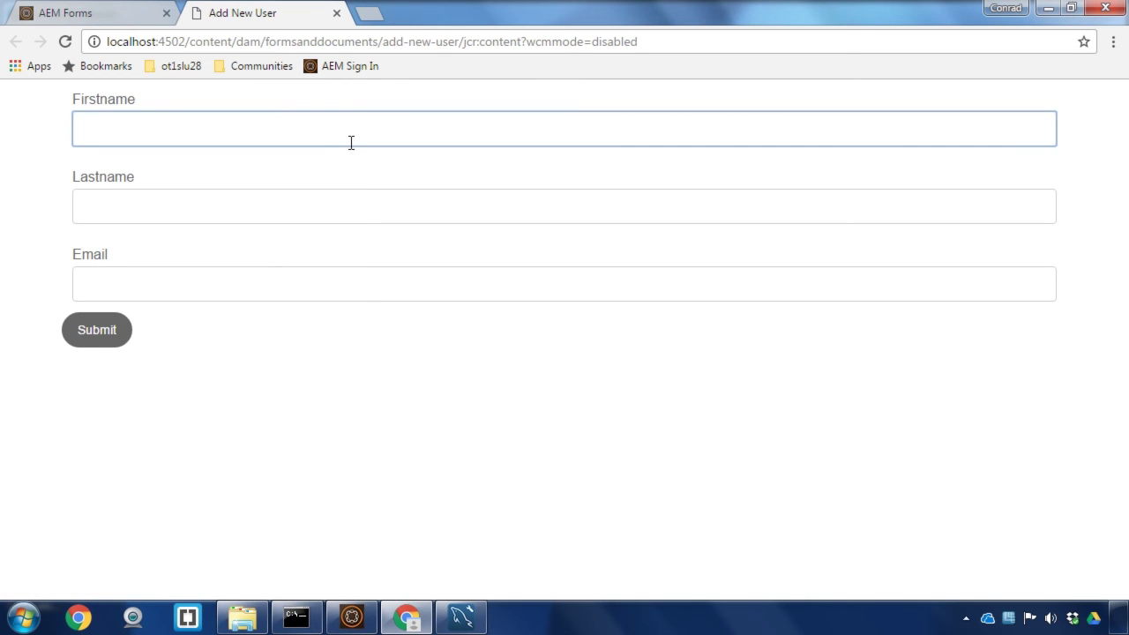
- Fill in the new user's first name, last name and e-mail, then submit the form
key(Tab)
text(A)
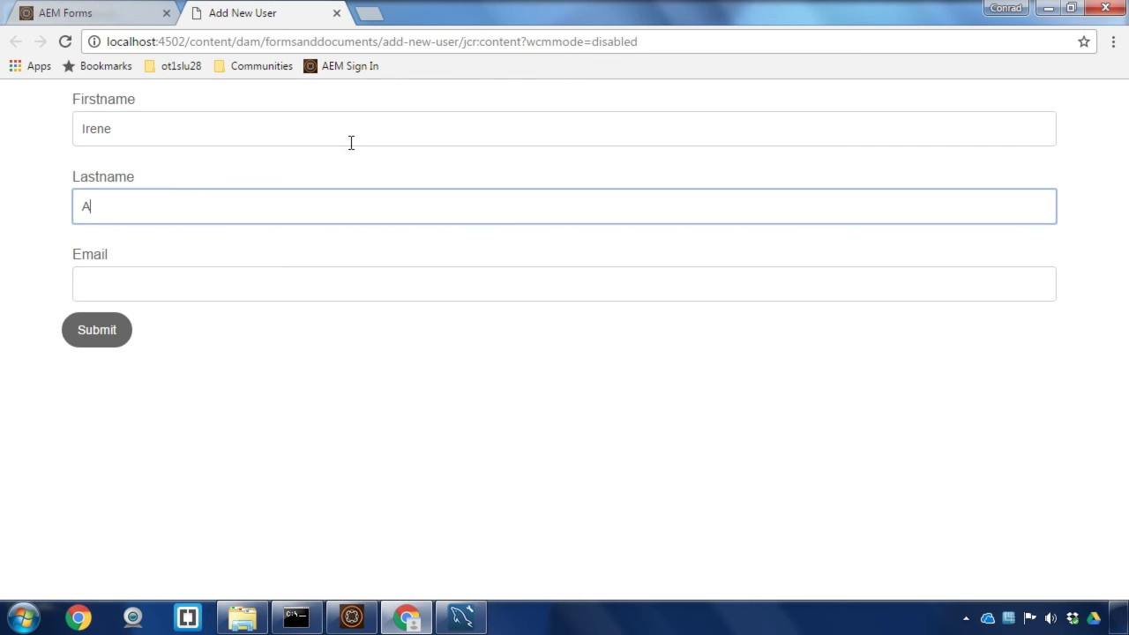
text(dler)
key(Tab)
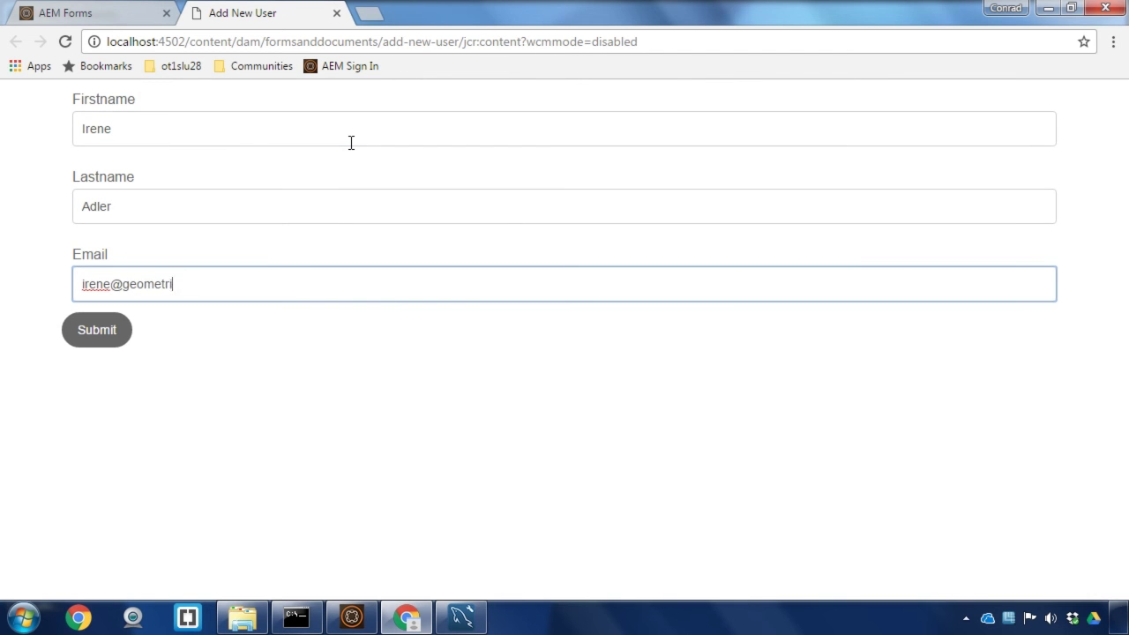
click(92, 341)
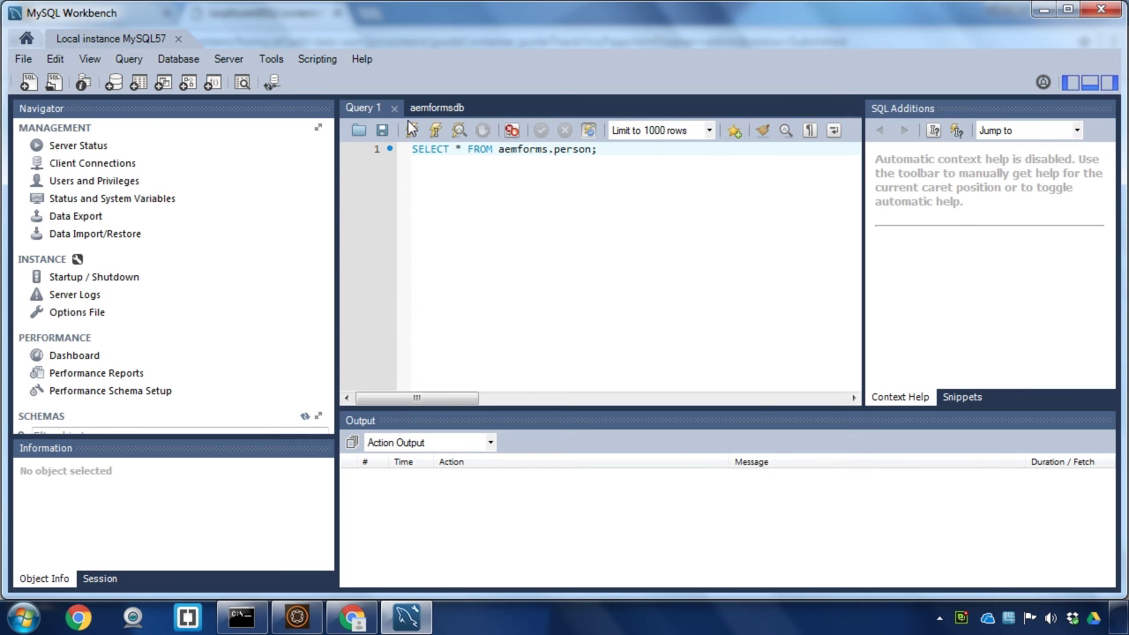
- Run SELECT * FROM aemforms.person and highlight the new personid 6 row's name and e-mail values
click(411, 130)
click(439, 355)
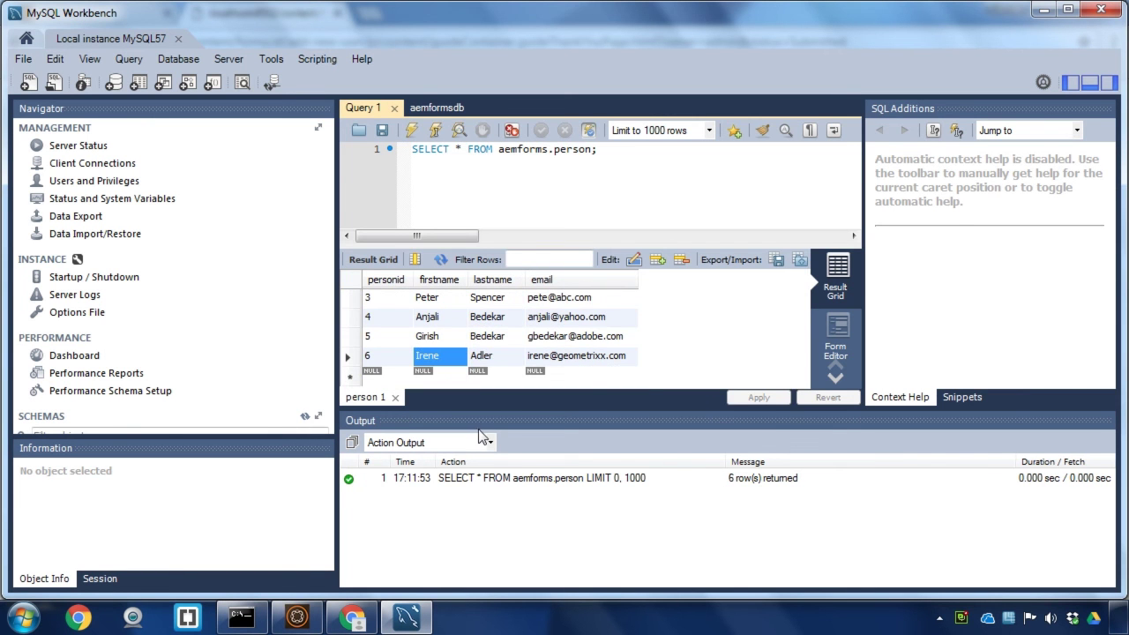
click(620, 361)
click(378, 361)
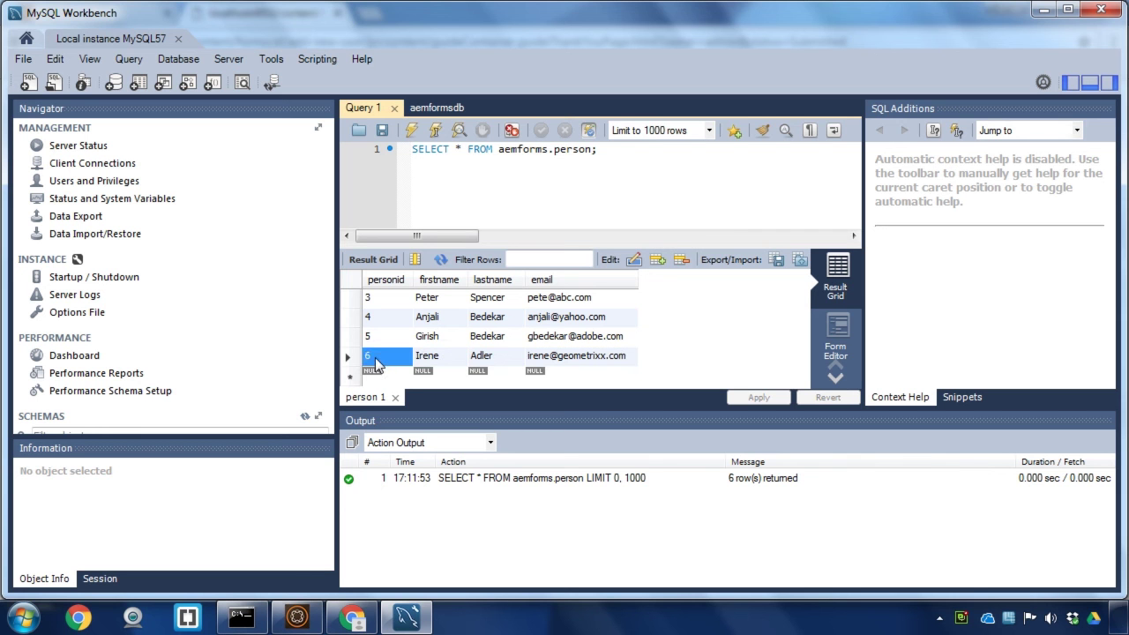
drag(377, 365, 580, 357)
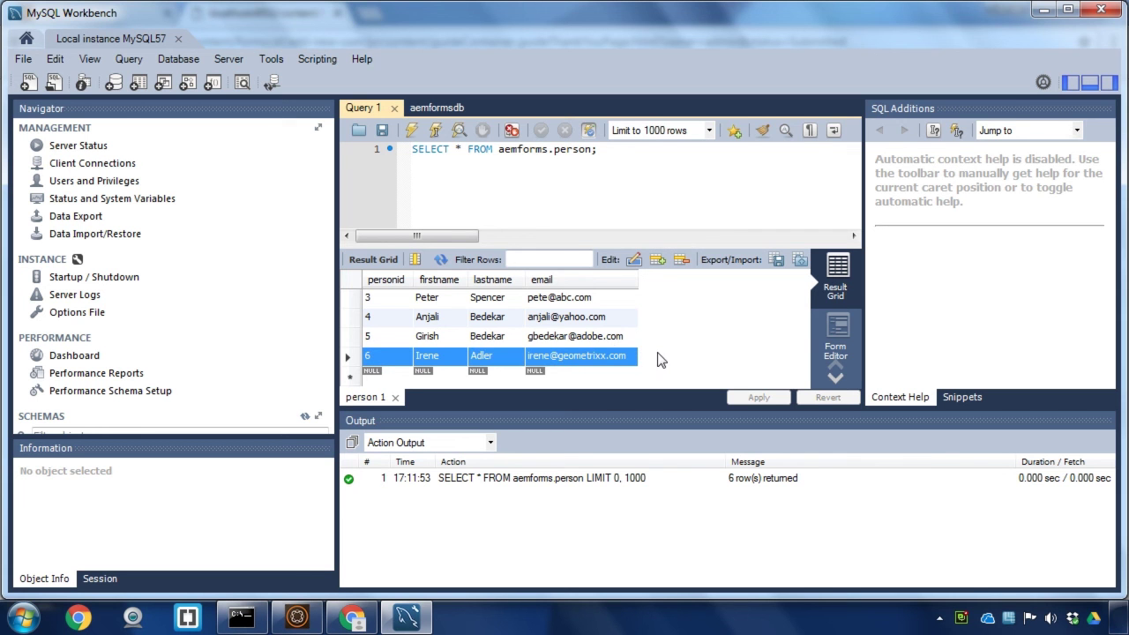